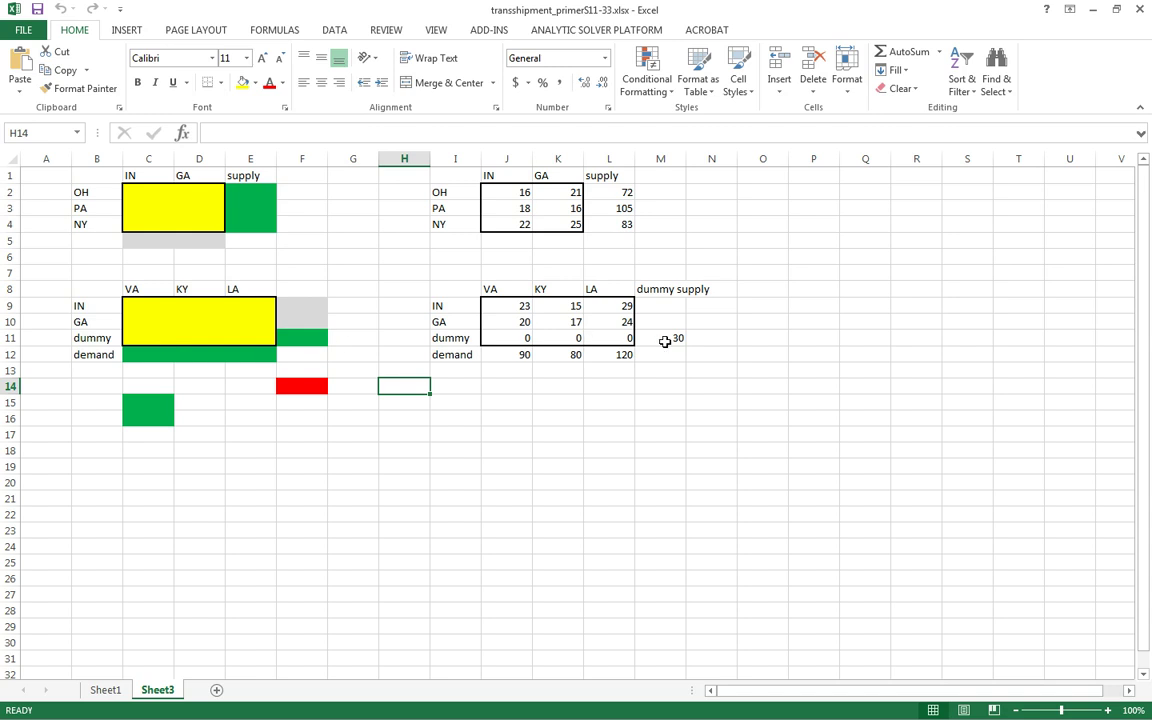
{"action": "left_click_drag", "start_coordinate": [665, 341], "coordinate": [626, 307]}
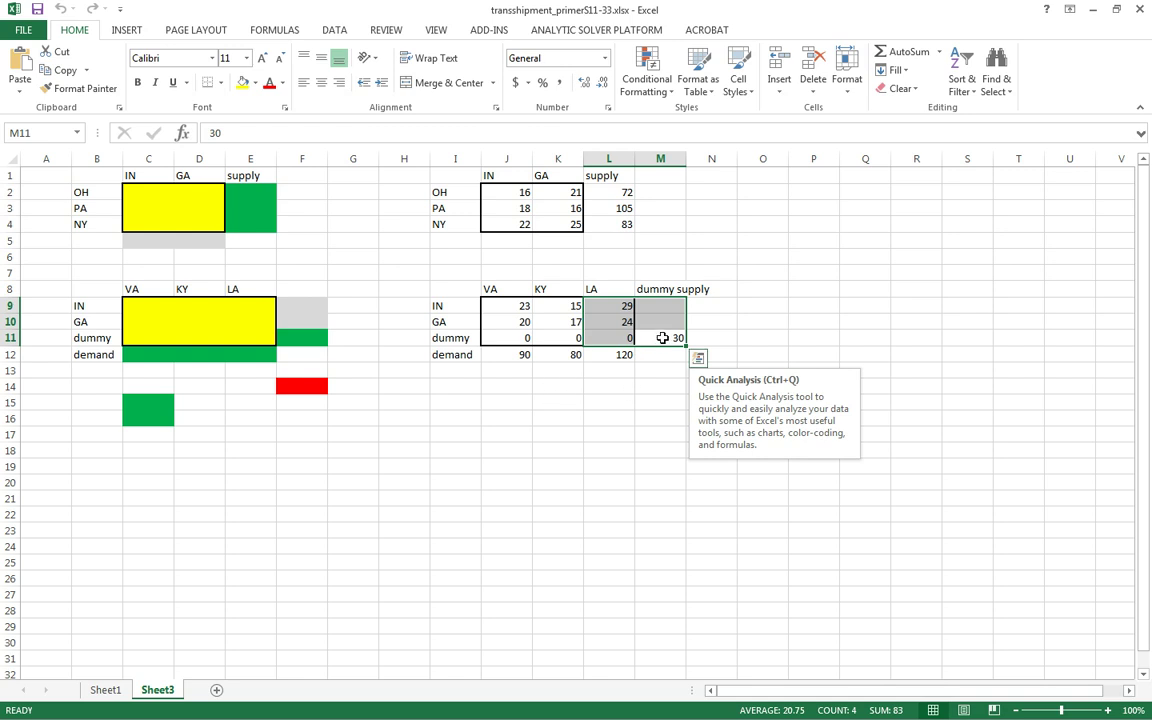
{"action": "left_click", "coordinate": [661, 340]}
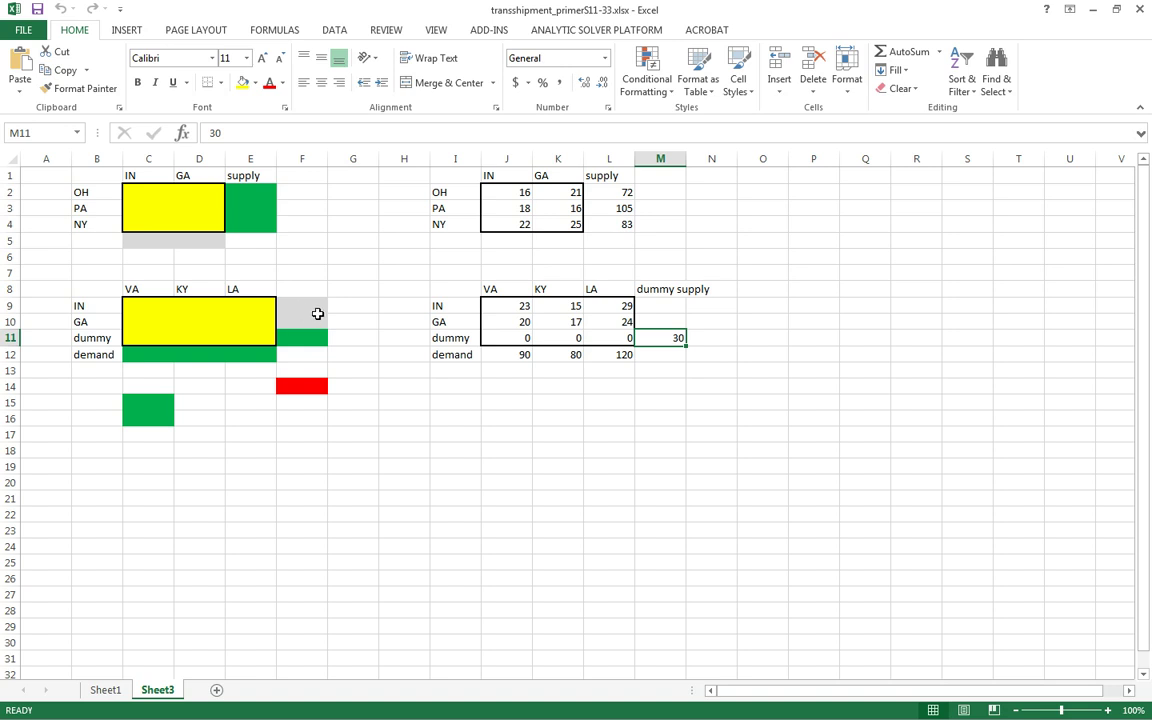
- Enter =SUM(C2:D2) in E2 and fill it down to E4 for each origin's total shipments
{"action": "left_click", "coordinate": [179, 196]}
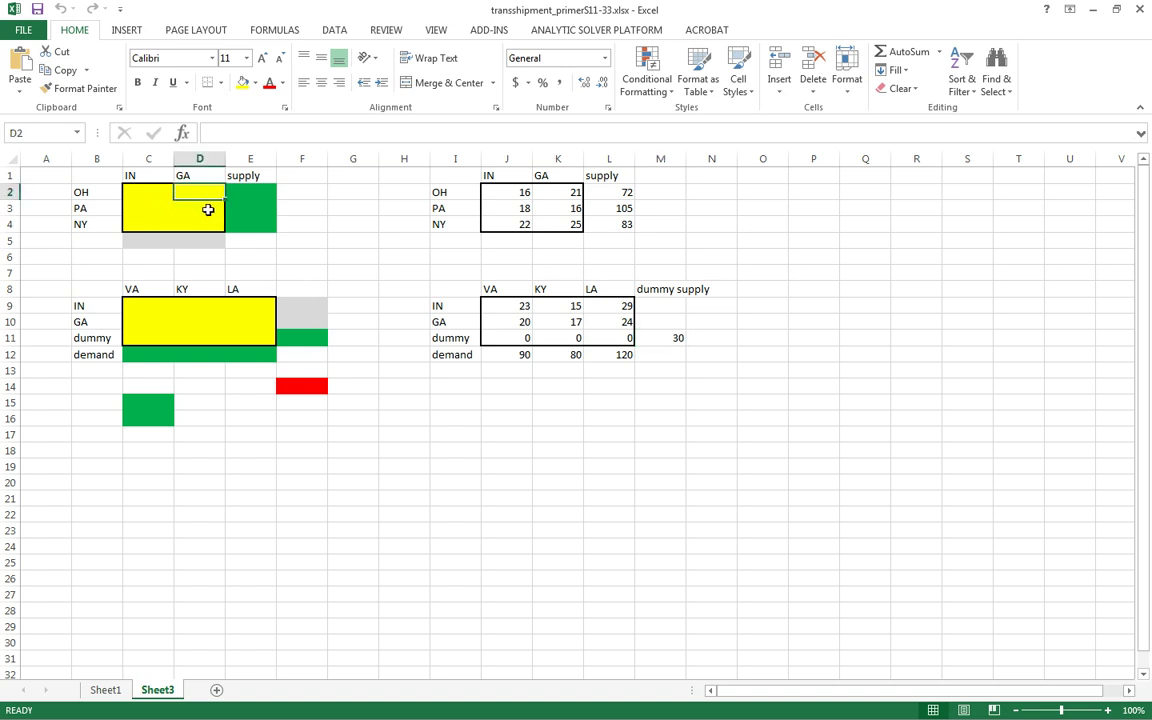
{"action": "left_click", "coordinate": [244, 198]}
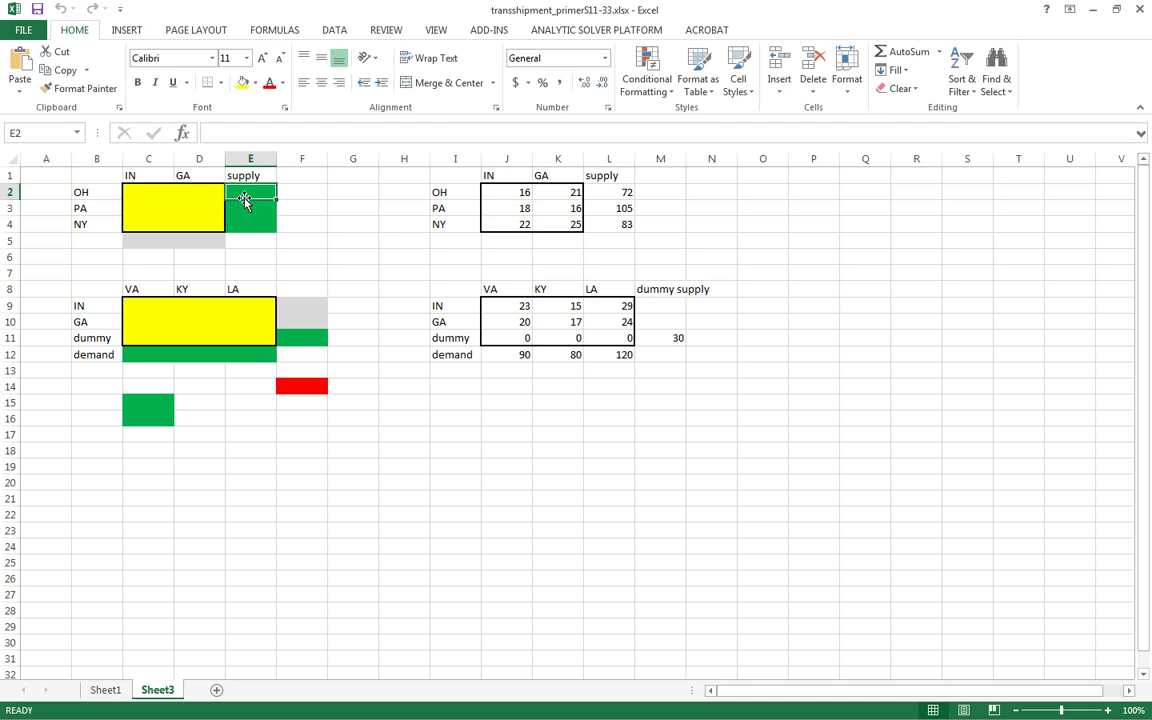
{"action": "type", "text": "=sum"}
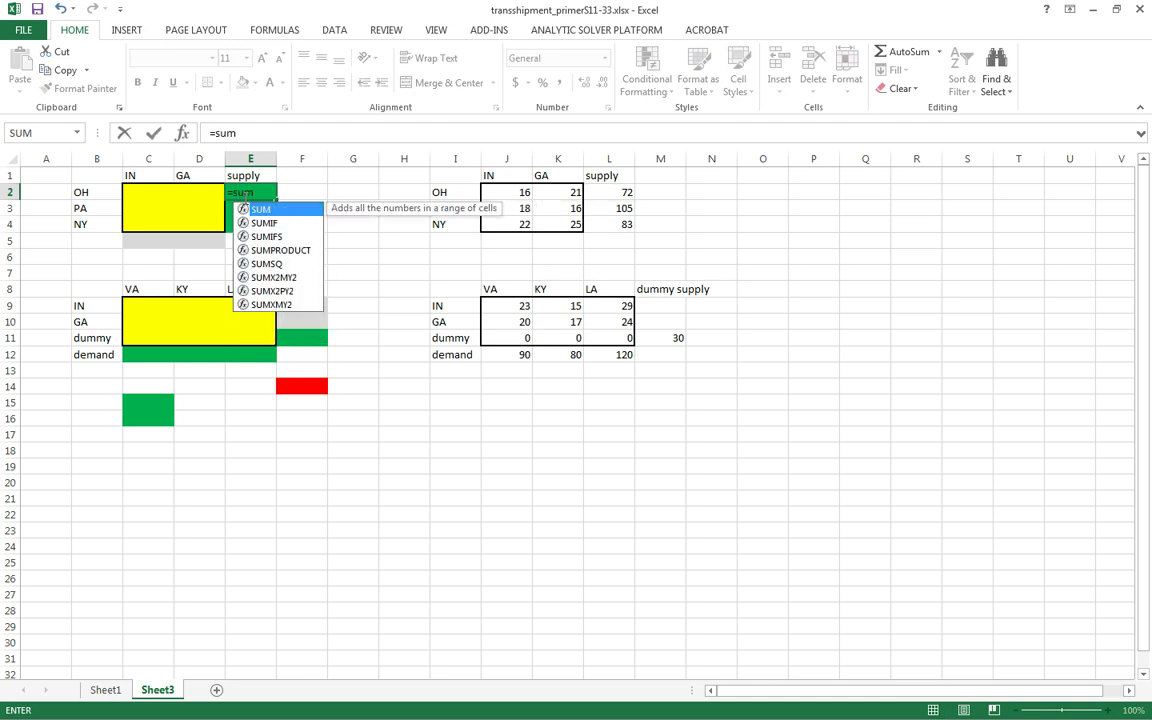
{"action": "type", "text": "("}
{"action": "left_click_drag", "start_coordinate": [166, 187], "coordinate": [178, 186]}
{"action": "key", "text": "Return"}
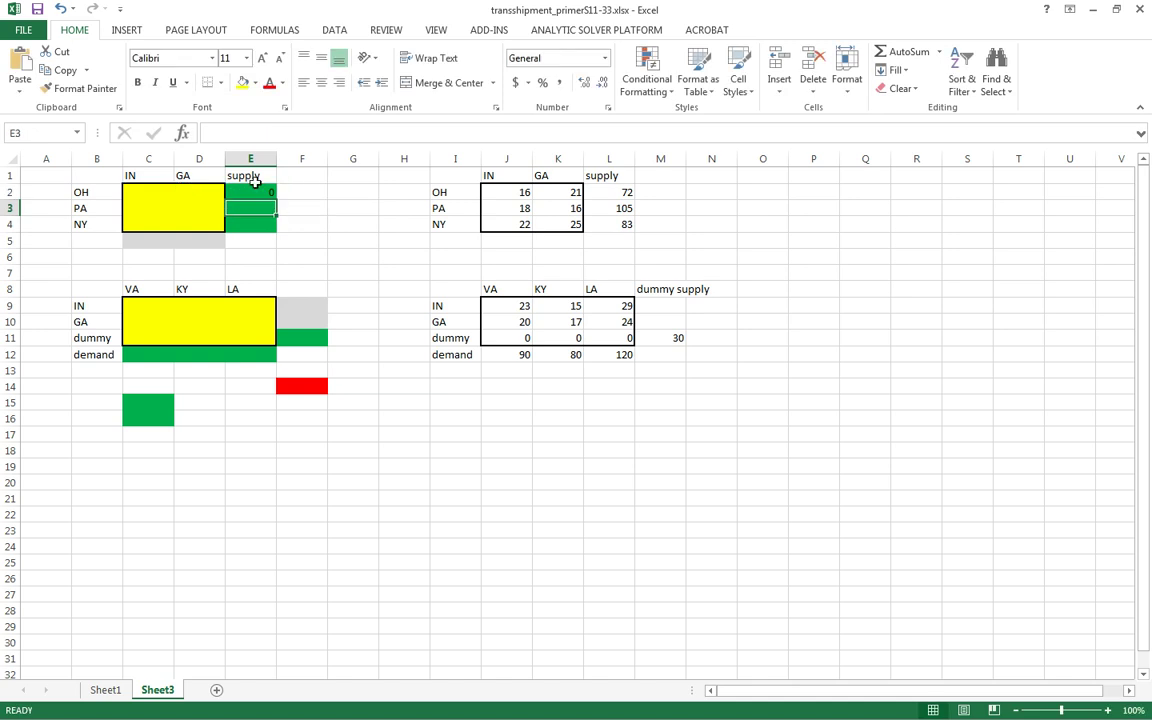
{"action": "left_click", "coordinate": [266, 191]}
{"action": "left_click_drag", "start_coordinate": [277, 202], "coordinate": [277, 233]}
- Total the IN and GA columns with =SUM(C2:C4) in C5, filled right to D5
{"action": "left_click", "coordinate": [138, 243]}
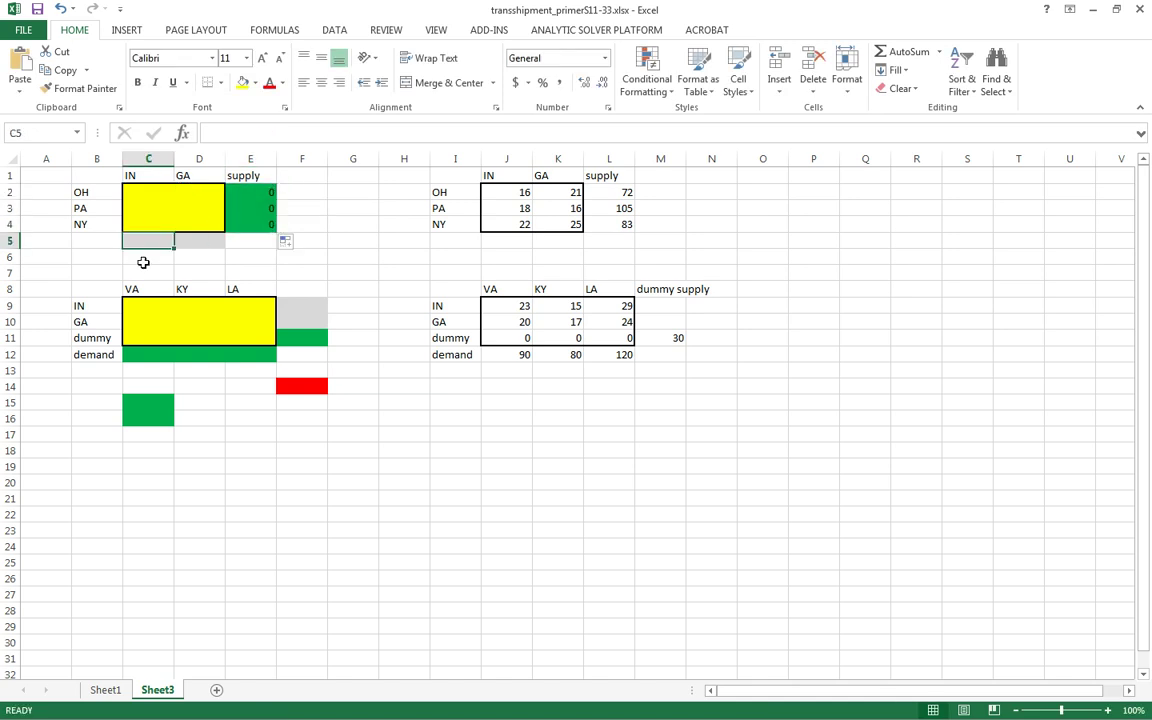
{"action": "type", "text": "=sum("}
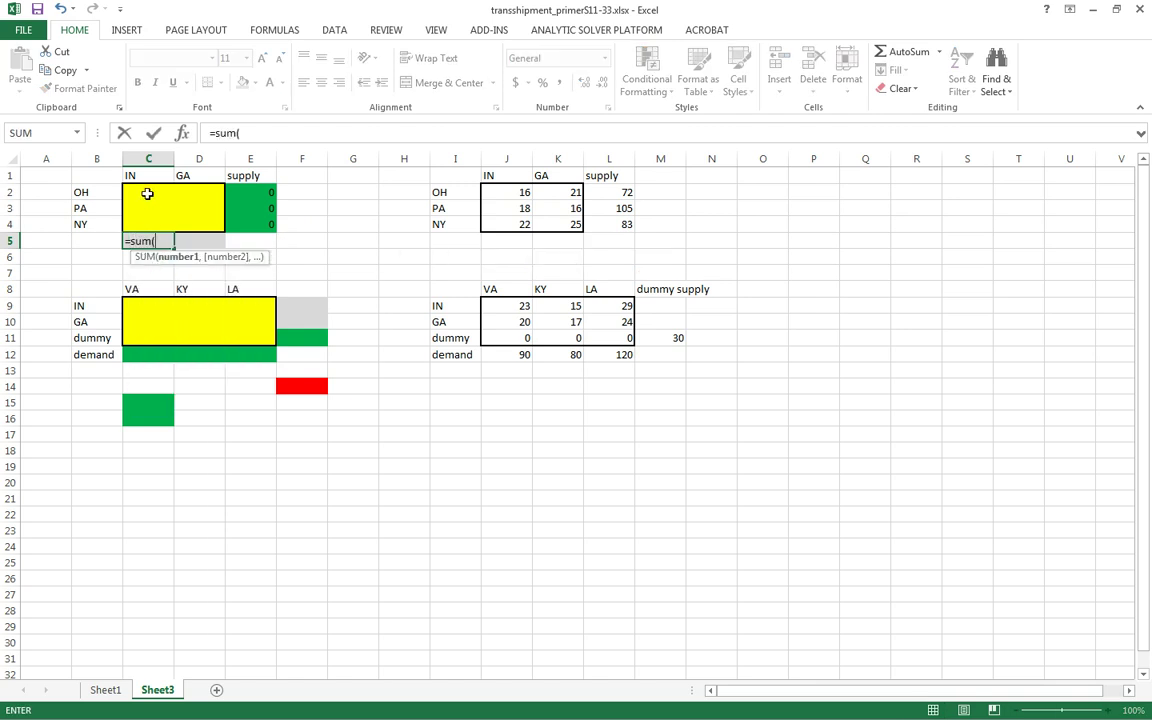
{"action": "left_click_drag", "start_coordinate": [149, 193], "coordinate": [147, 222]}
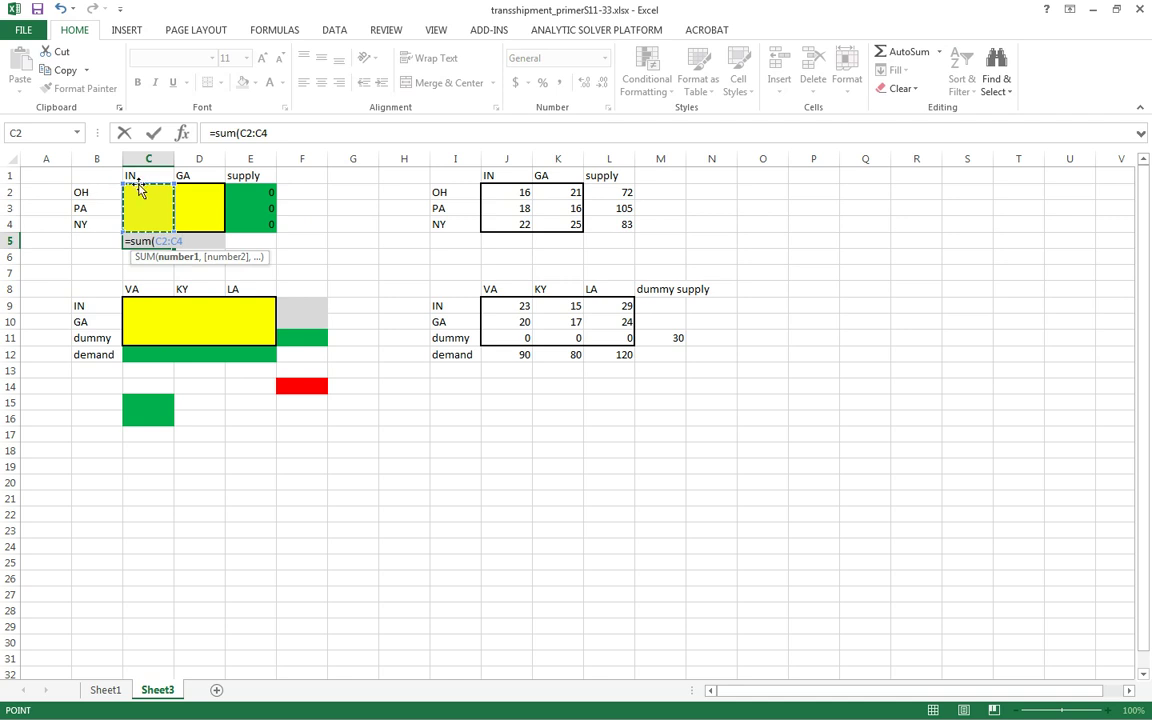
{"action": "key", "text": "Return"}
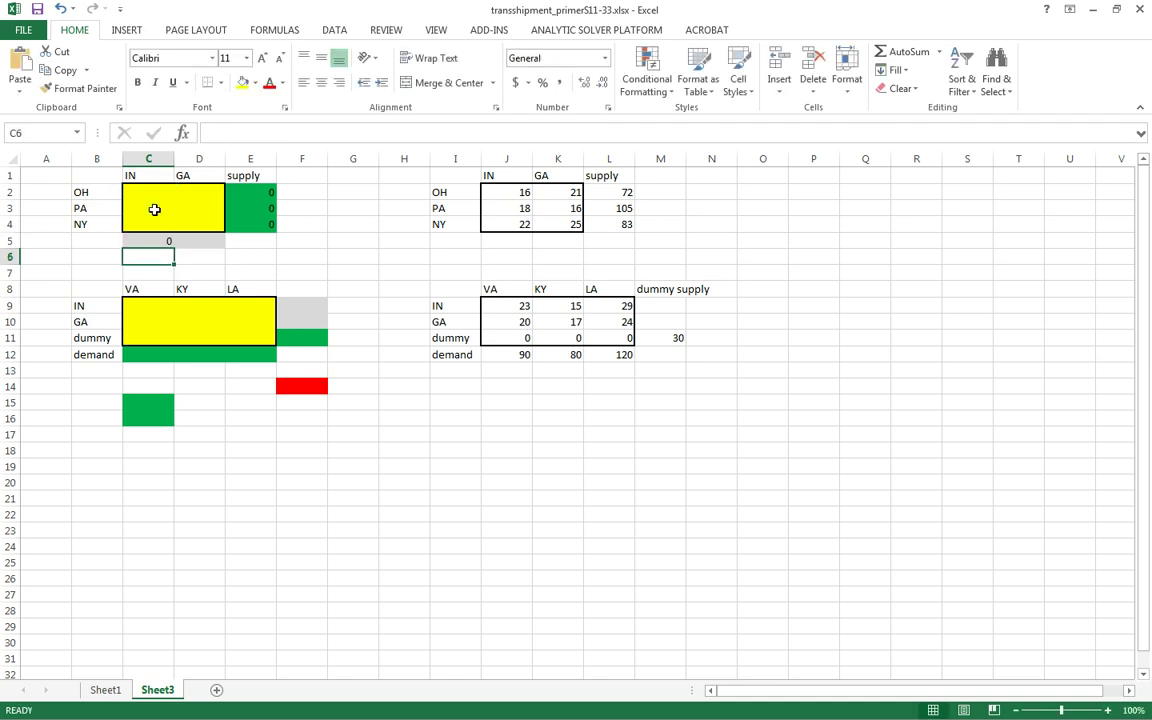
{"action": "left_click", "coordinate": [158, 241]}
{"action": "left_click_drag", "start_coordinate": [173, 247], "coordinate": [207, 240]}
{"action": "left_click", "coordinate": [207, 240]}
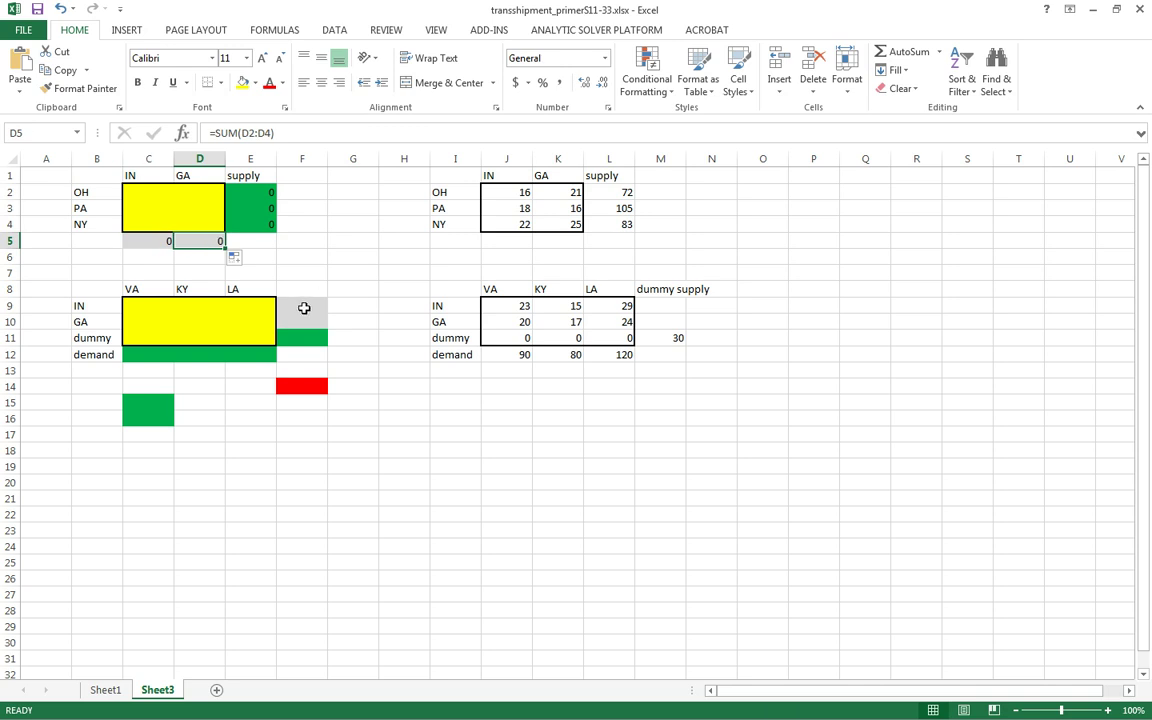
- Total each row in F9:F11 with =SUM(C9:E9), copied to F10, and =SUM(C11:E11) in F11
{"action": "left_click", "coordinate": [304, 308]}
{"action": "type", "text": "=sum("}
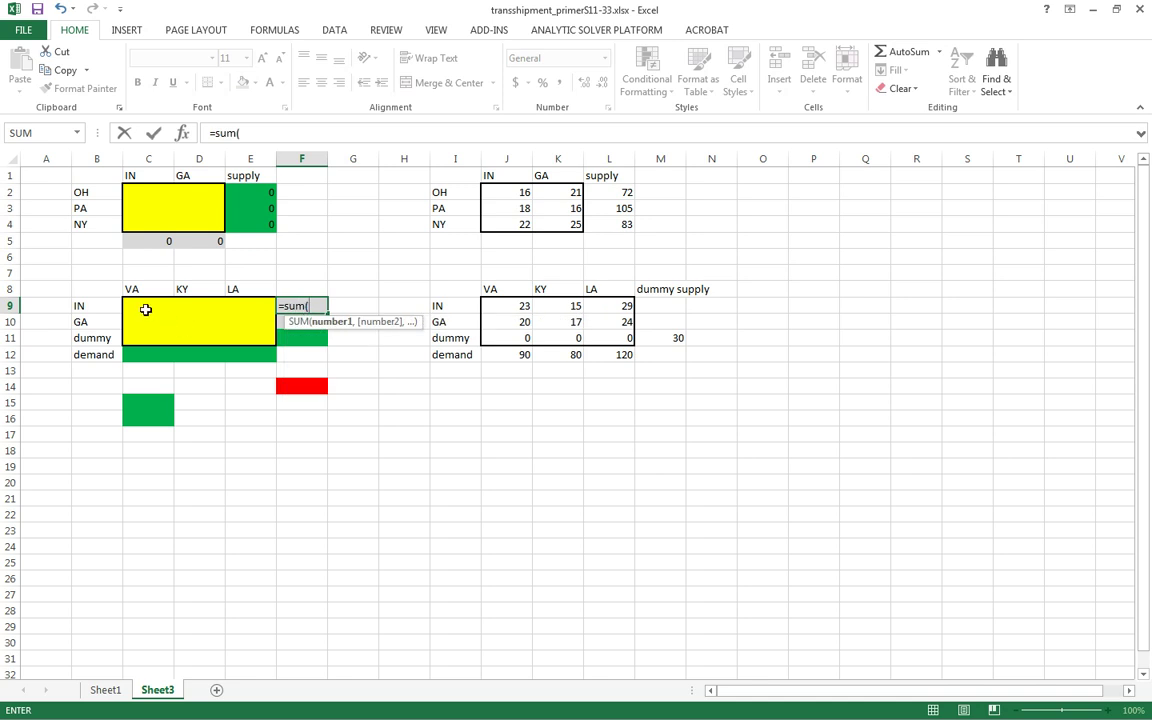
{"action": "left_click_drag", "start_coordinate": [147, 310], "coordinate": [250, 305]}
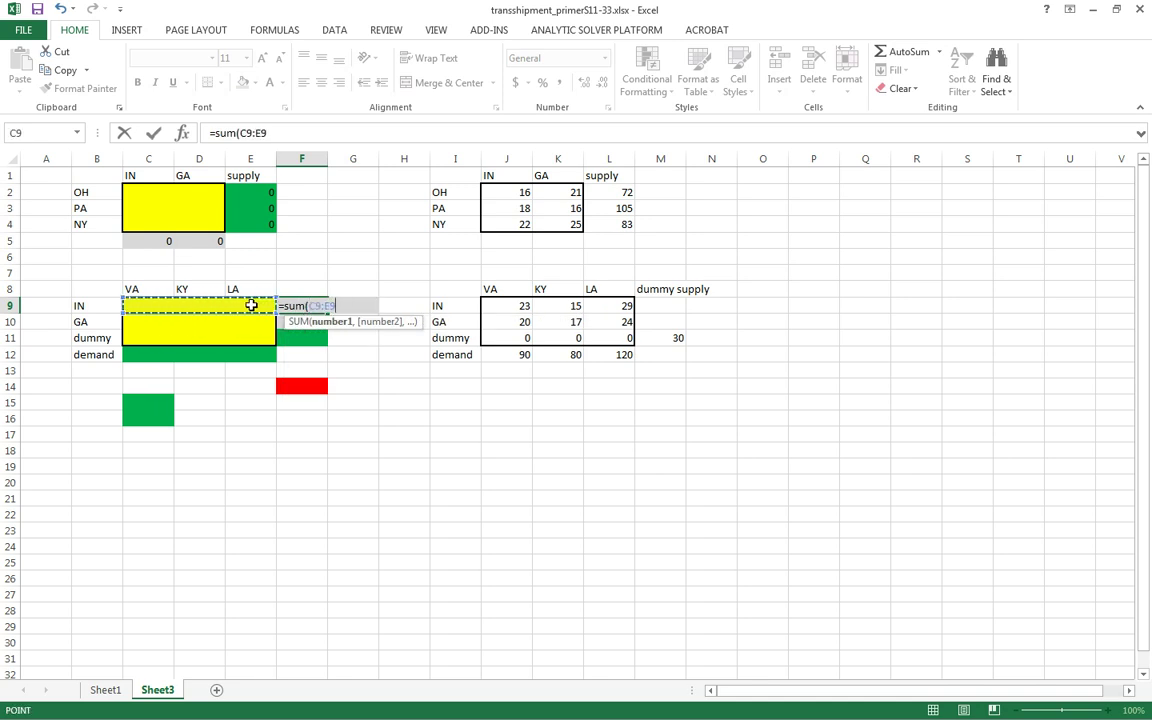
{"action": "type", "text": ")"}
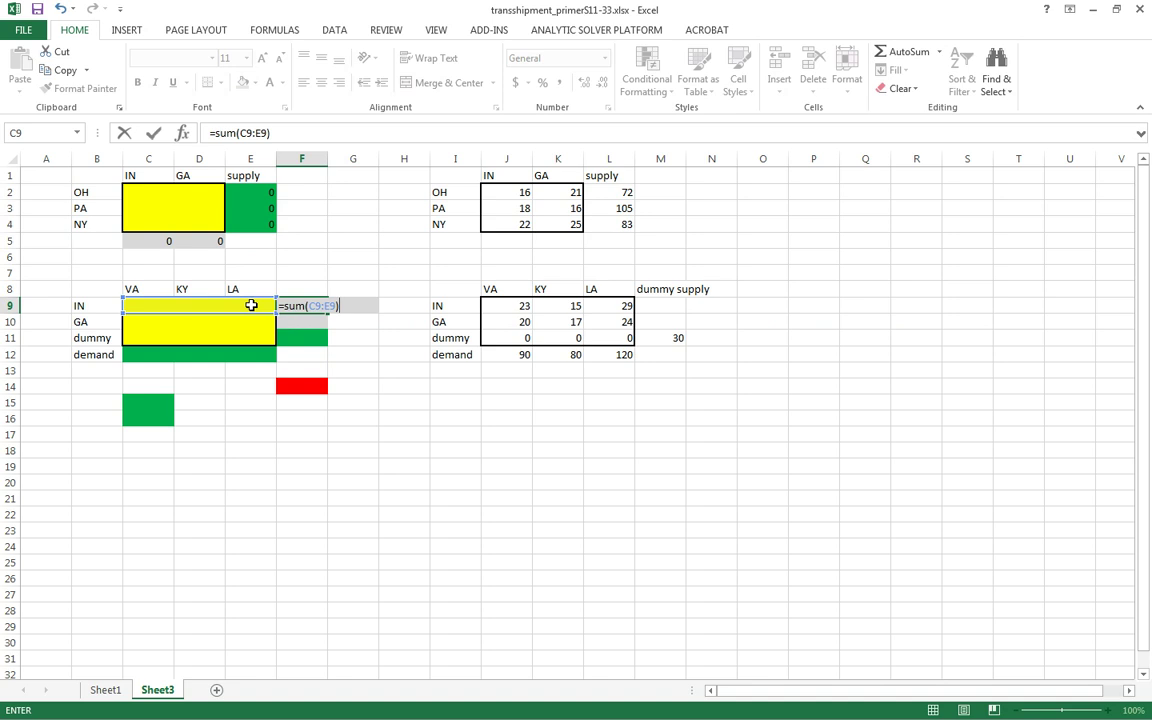
{"action": "key", "text": "ctrl+Return"}
{"action": "key", "text": "ctrl+c"}
{"action": "key", "text": "Down"}
{"action": "key", "text": "ctrl+v"}
{"action": "key", "text": "Down"}
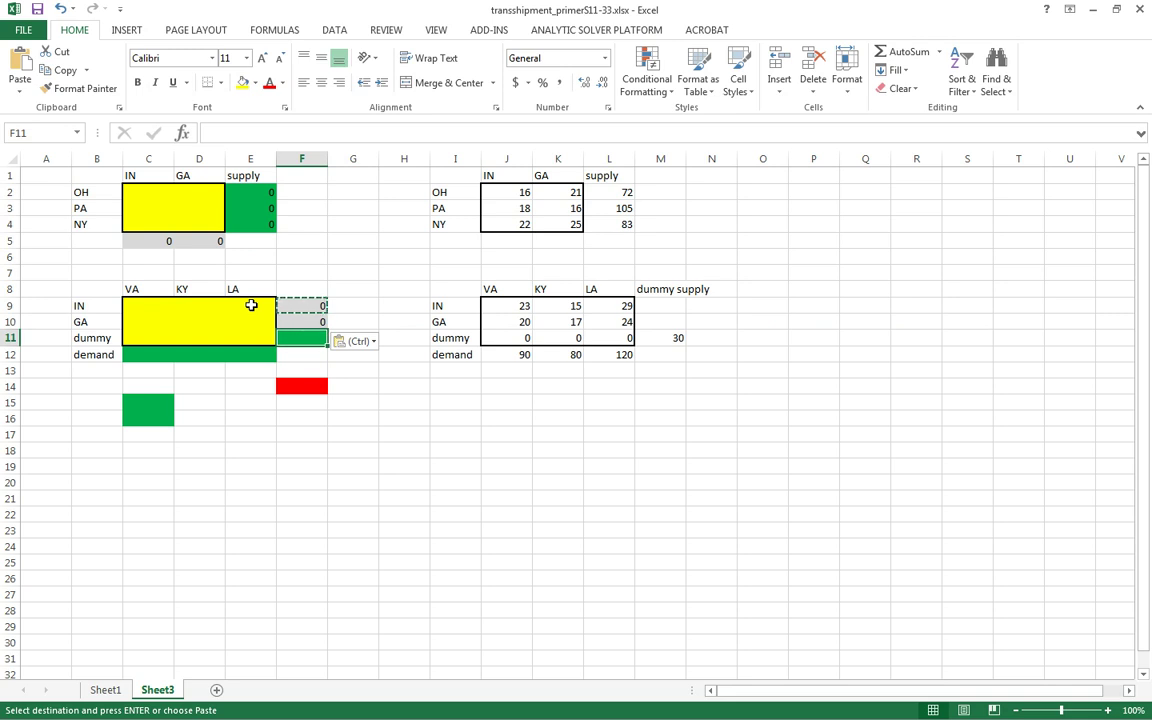
{"action": "type", "text": "=sum"}
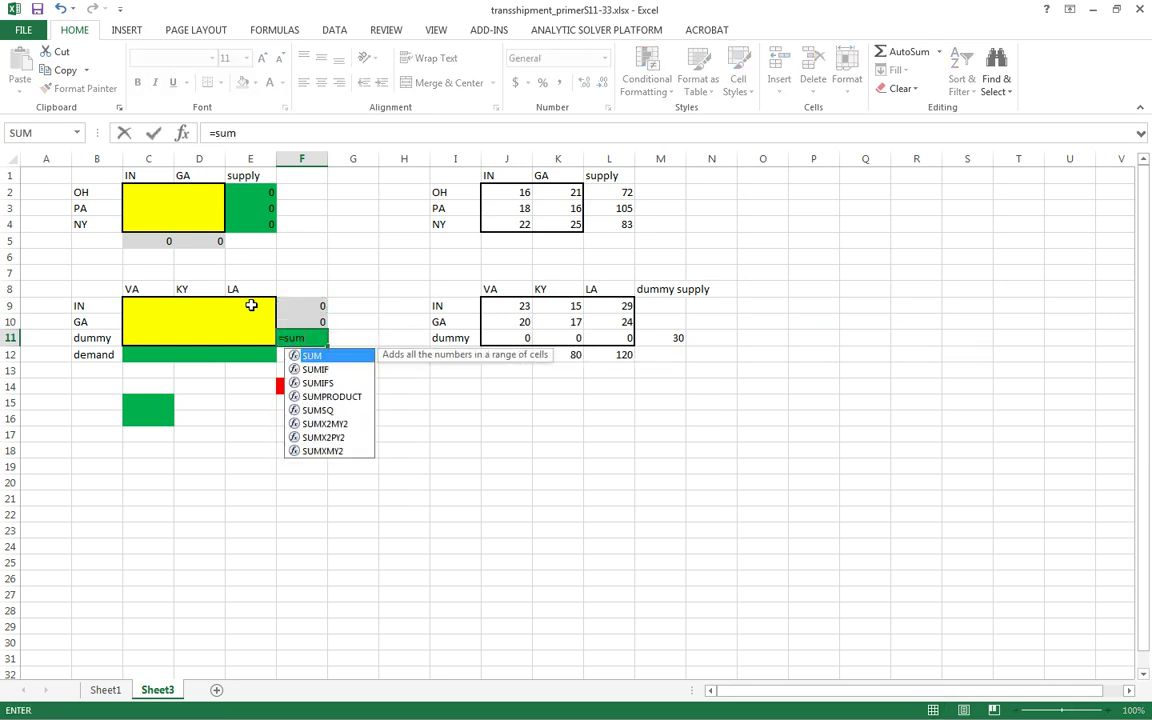
{"action": "type", "text": "("}
{"action": "left_click_drag", "start_coordinate": [149, 330], "coordinate": [260, 337]}
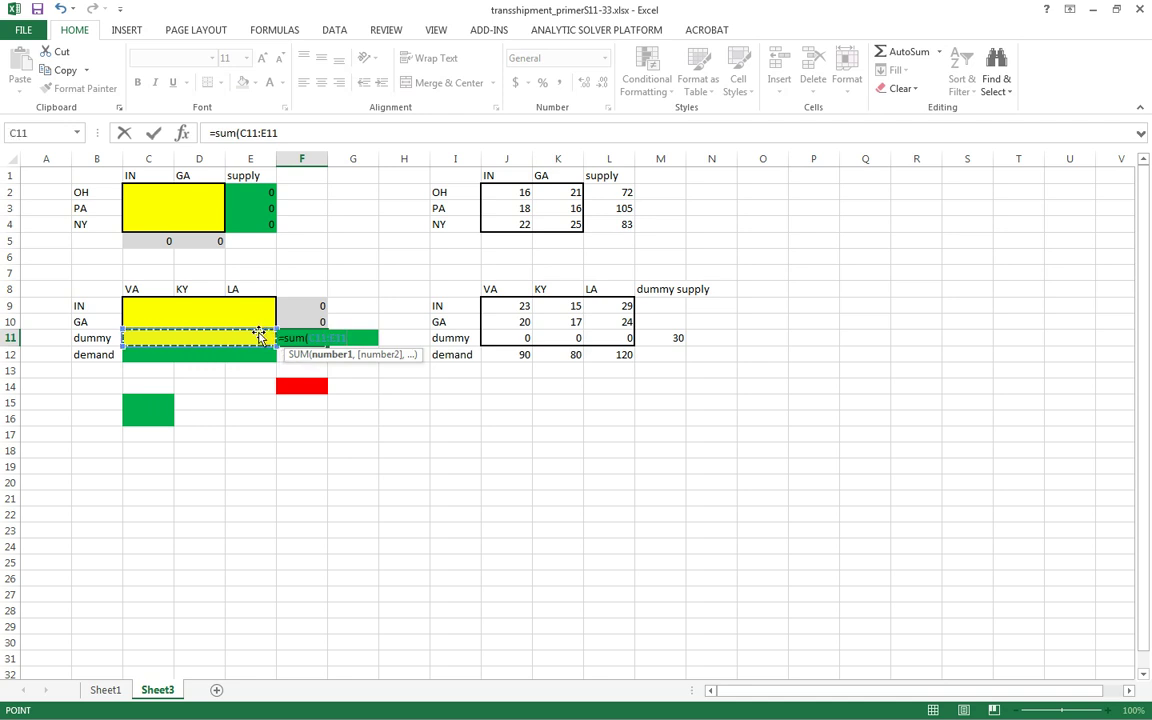
{"action": "type", "text": ")"}
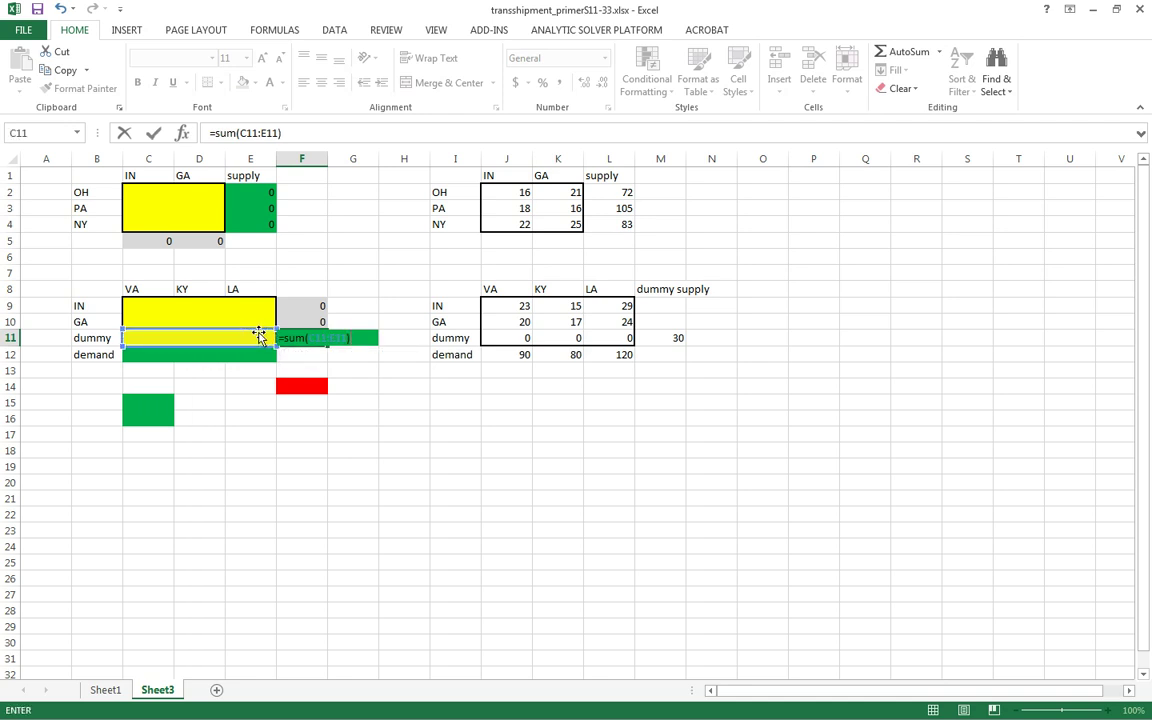
{"action": "key", "text": "Return"}
- Sum each destination column with =SUM(C9:C11) in C12, filled right through E12
{"action": "left_click", "coordinate": [150, 354]}
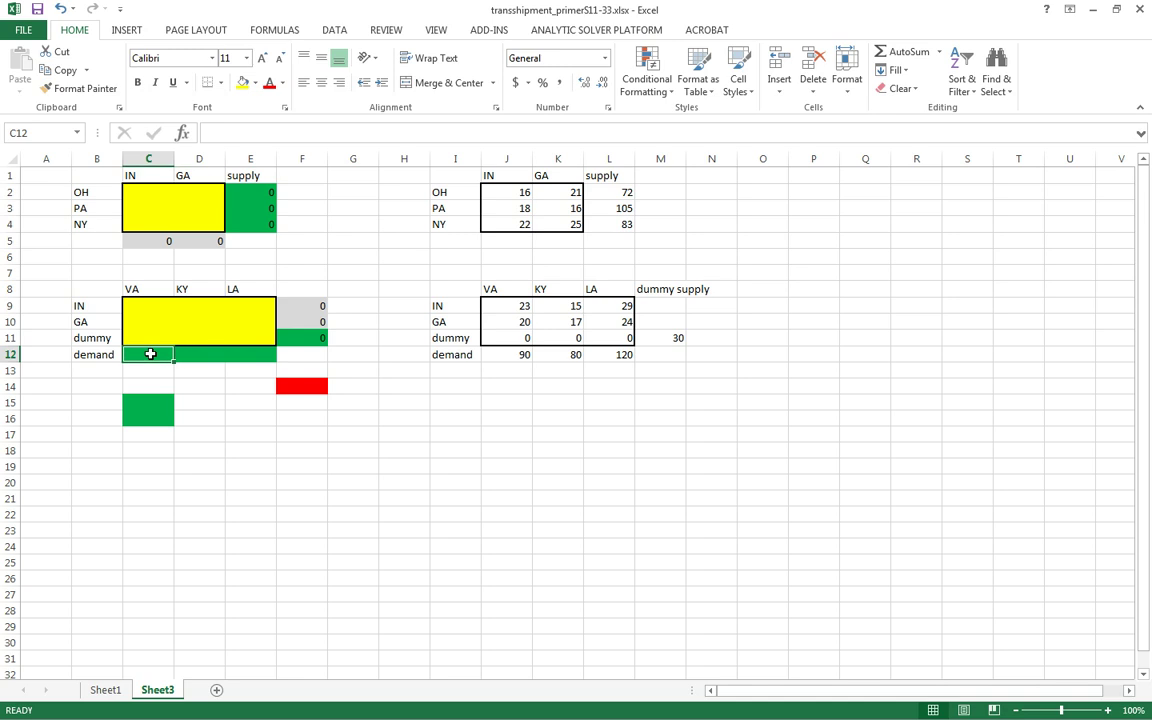
{"action": "type", "text": "=sum("}
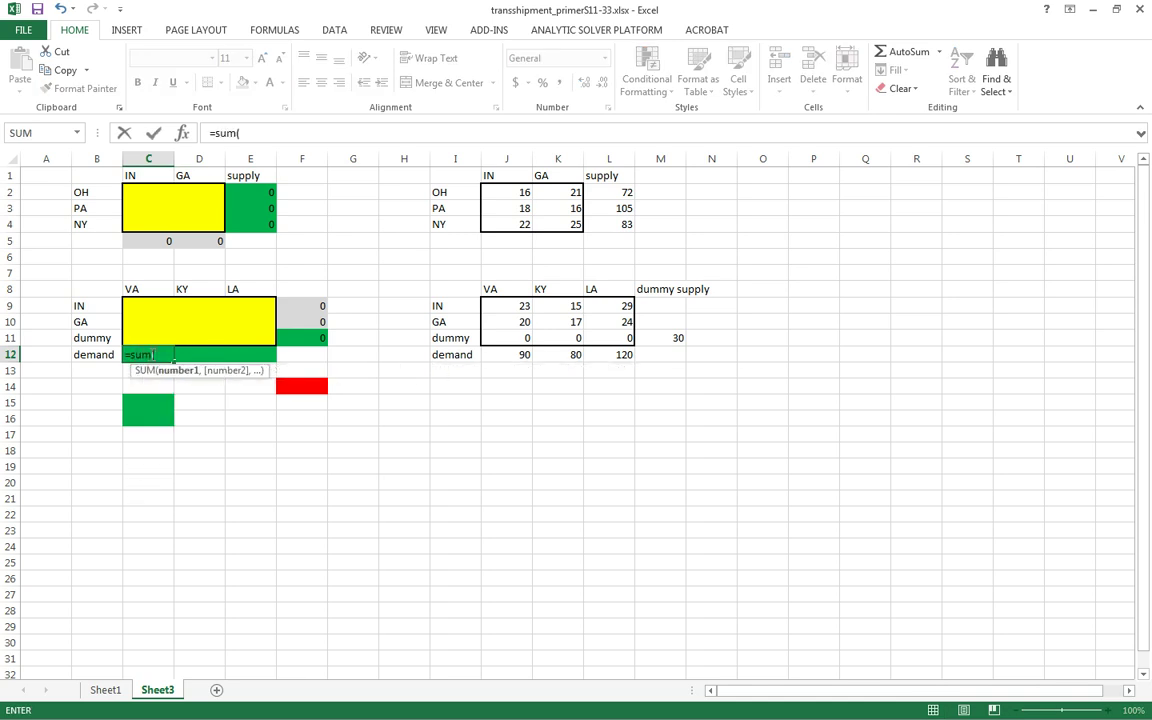
{"action": "left_click_drag", "start_coordinate": [139, 311], "coordinate": [142, 332]}
{"action": "key", "text": "Return"}
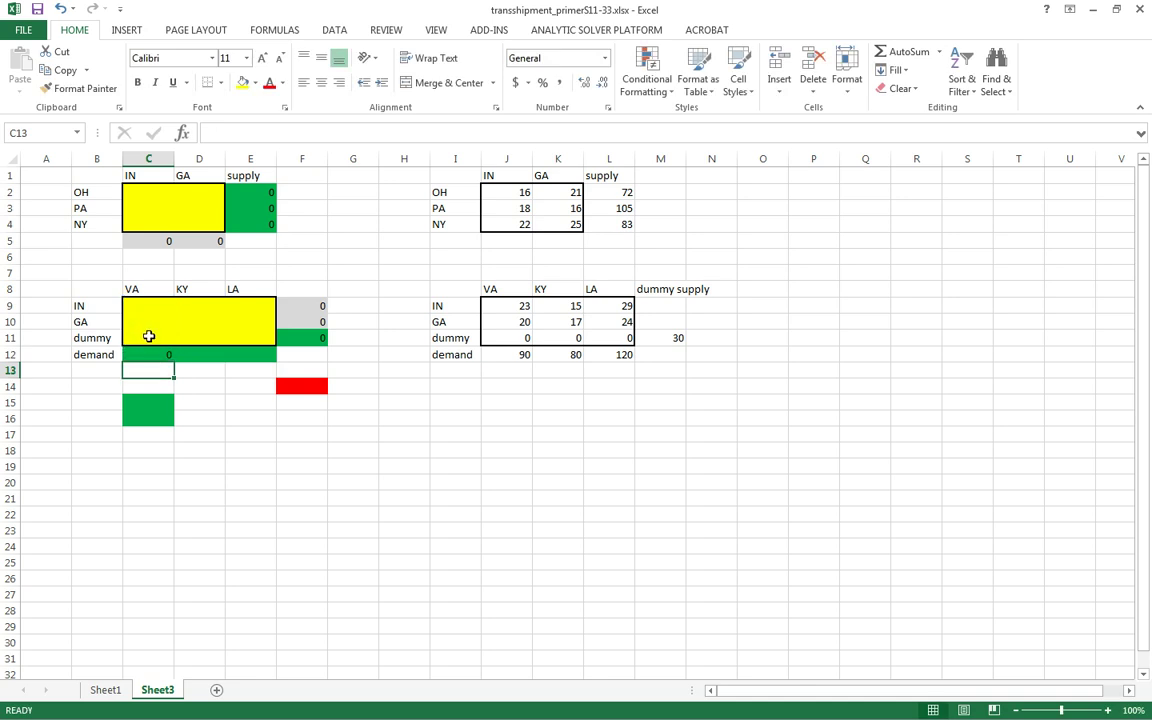
{"action": "left_click", "coordinate": [149, 354]}
{"action": "left_click_drag", "start_coordinate": [176, 364], "coordinate": [255, 366]}
{"action": "left_click", "coordinate": [152, 405]}
- Label B15 and B16 as IN and GA for the balance rows
{"action": "left_click", "coordinate": [108, 401]}
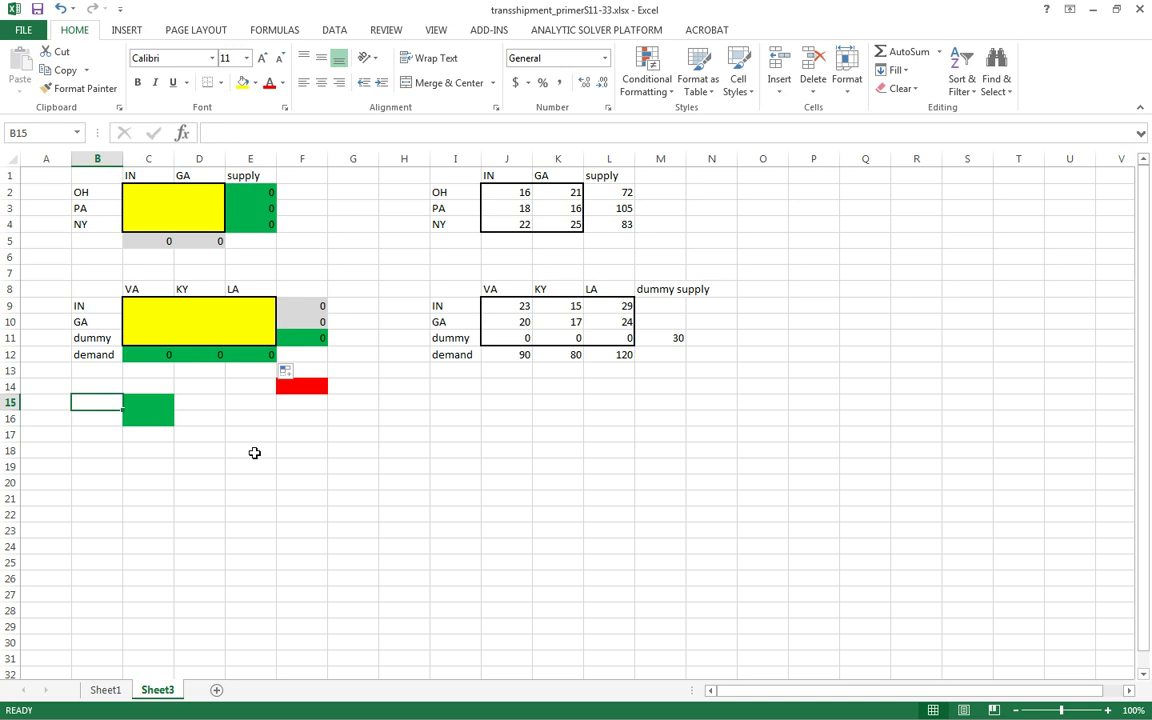
{"action": "type", "text": "IN"}
{"action": "key", "text": "Return"}
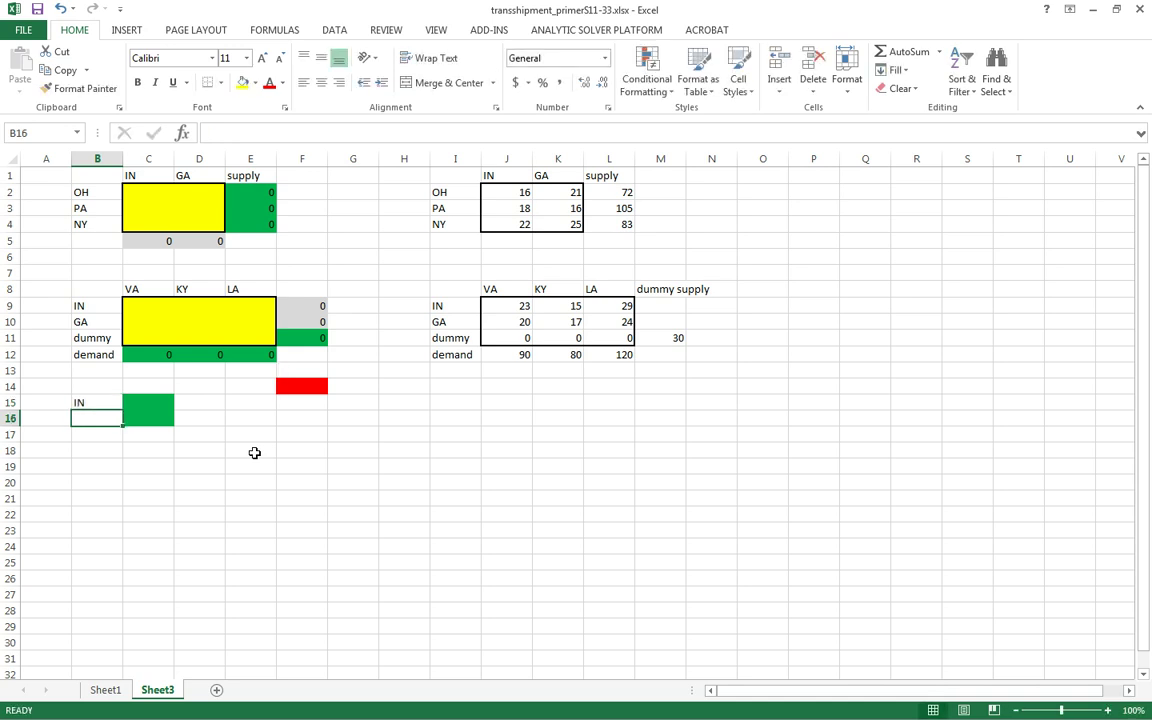
{"action": "type", "text": "GA"}
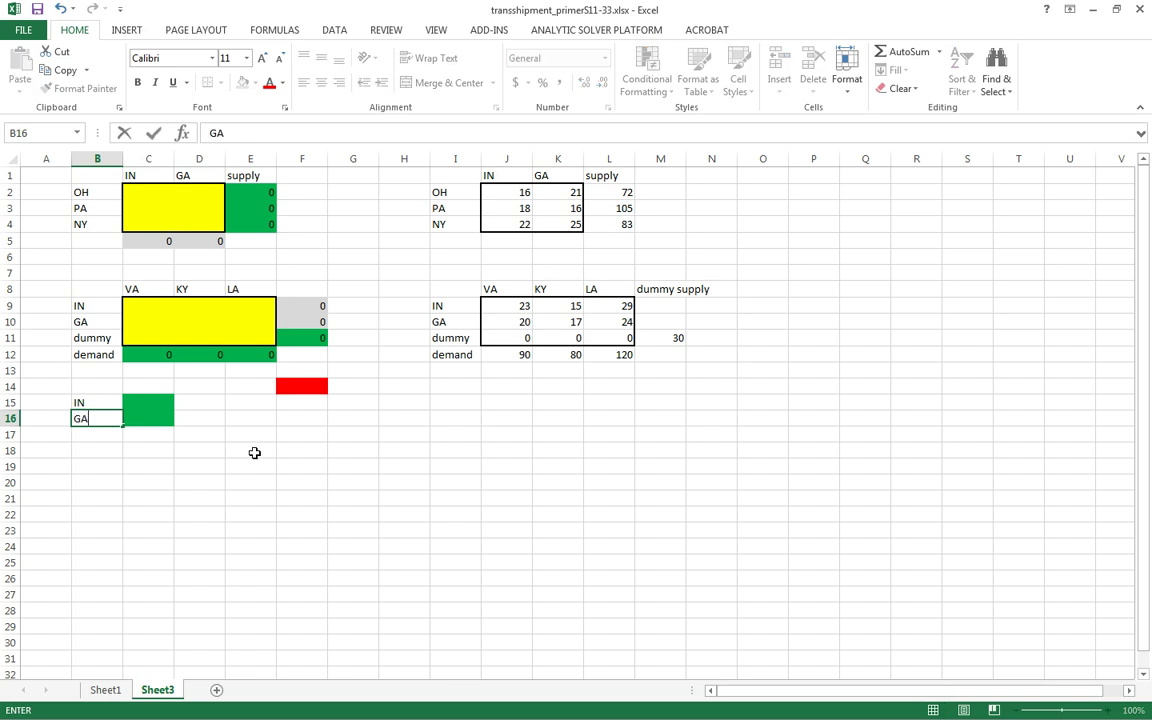
{"action": "key", "text": "Up"}
- Enter the IN balance formula =C5-F9 in C15
{"action": "key", "text": "Right"}
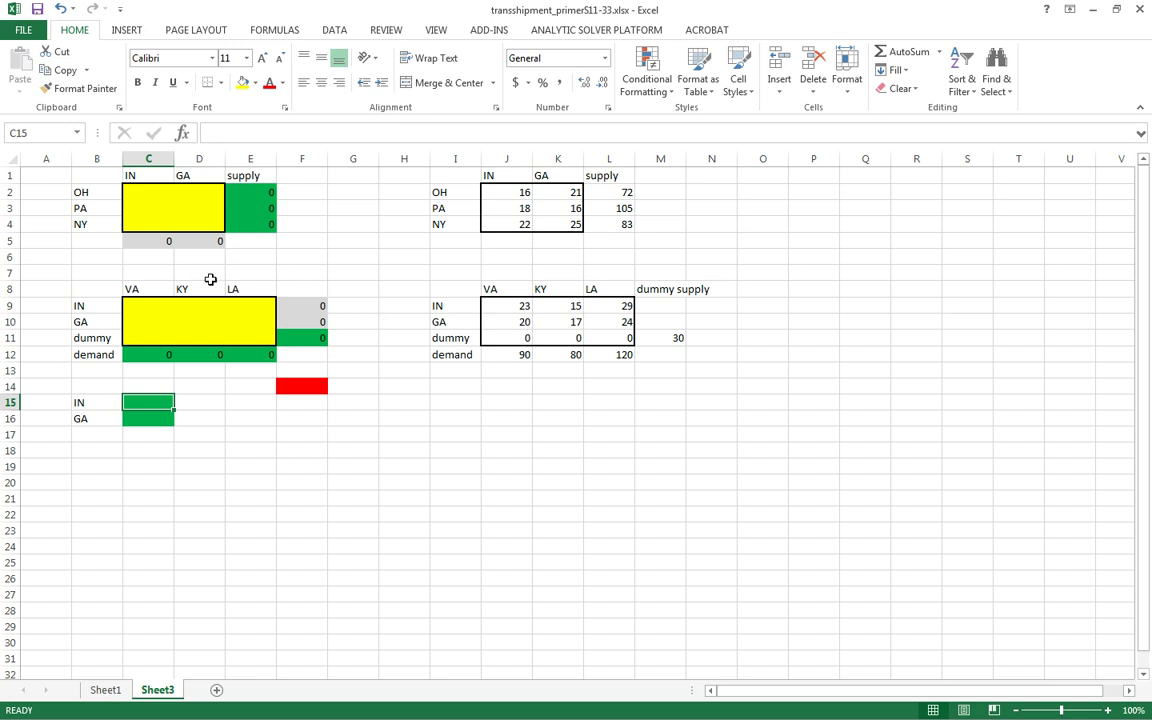
{"action": "type", "text": "="}
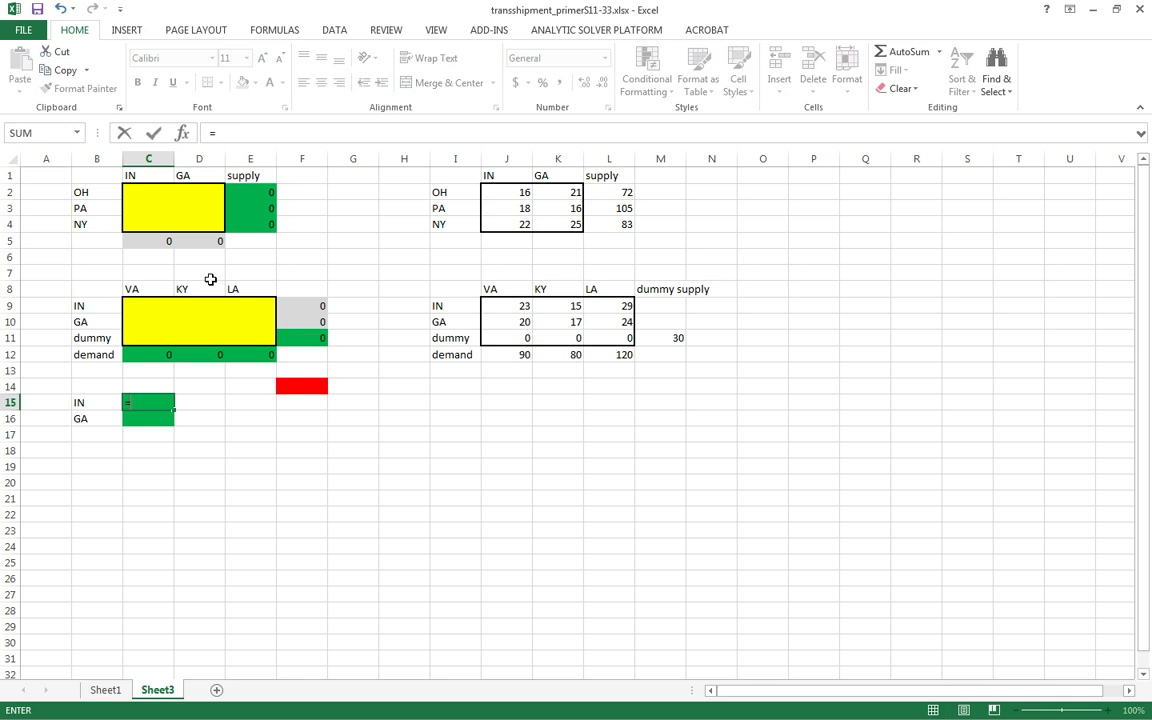
{"action": "left_click", "coordinate": [151, 238]}
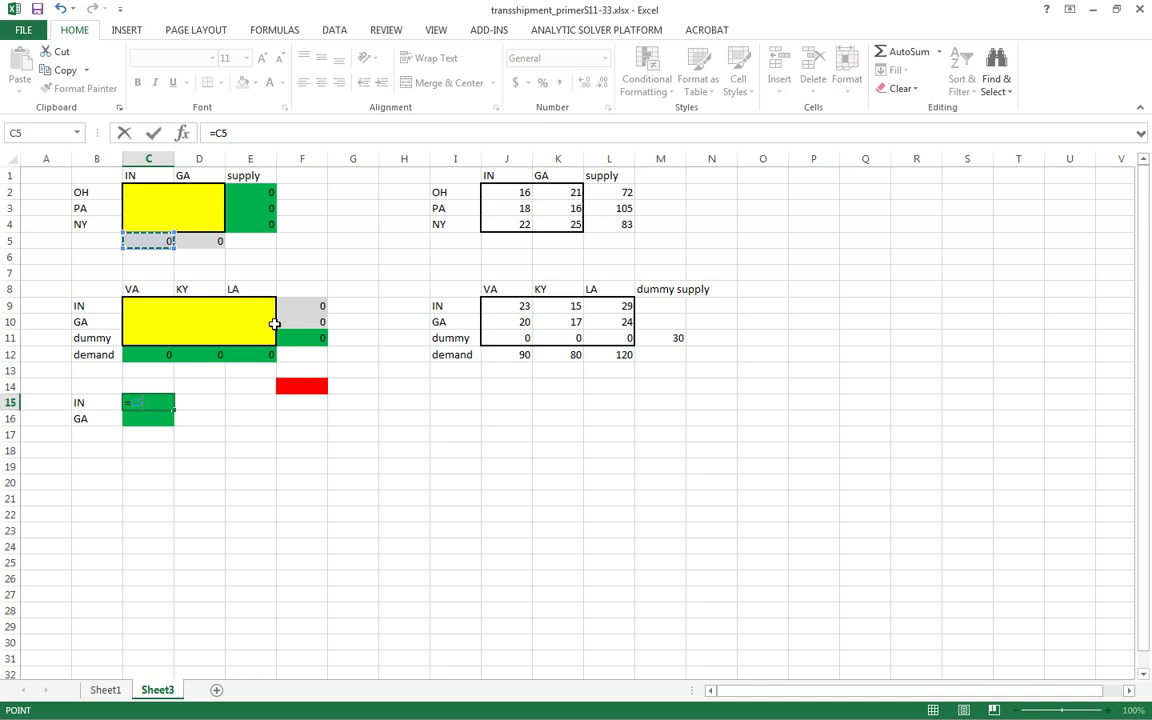
{"action": "type", "text": "-"}
{"action": "left_click", "coordinate": [308, 302]}
{"action": "key", "text": "Return"}
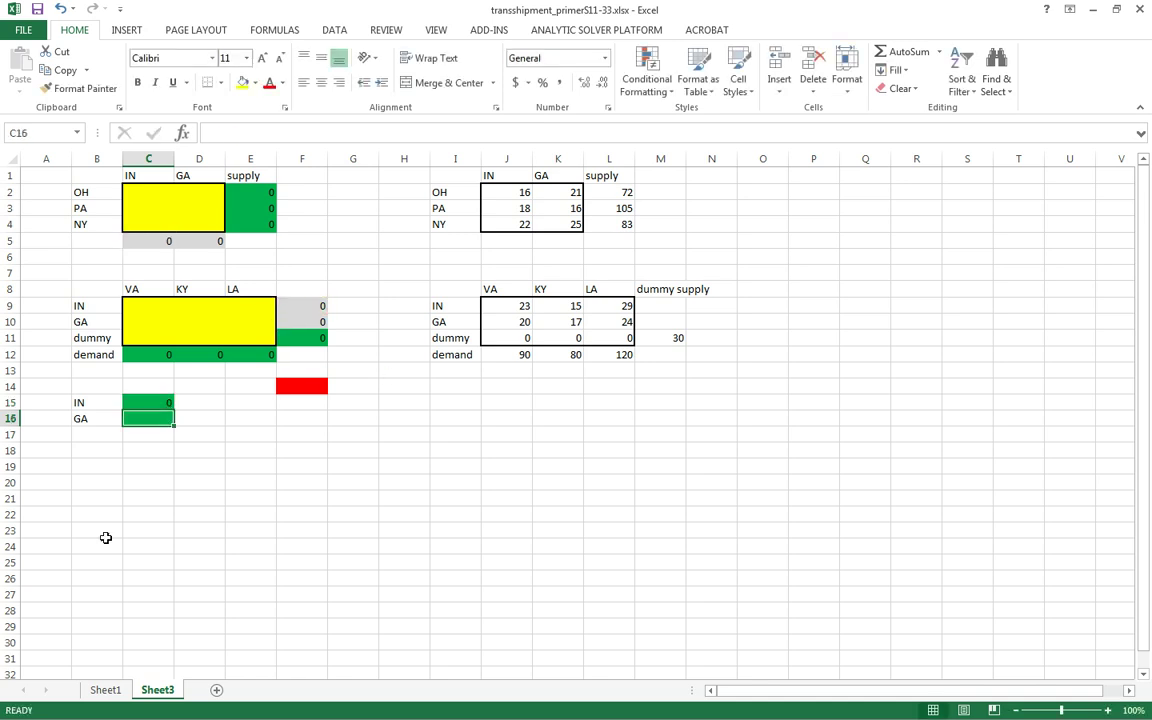
{"action": "left_click", "coordinate": [141, 402]}
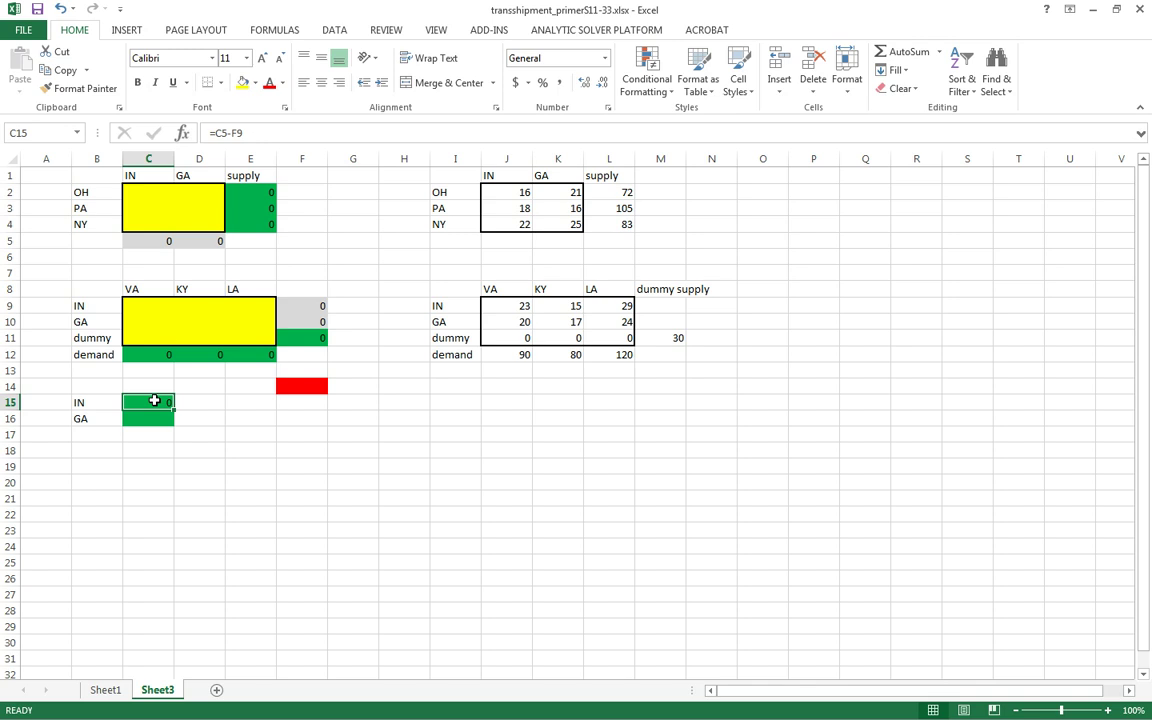
- Enter the GA balance formula =D5-F10 in C16
{"action": "left_click", "coordinate": [155, 417]}
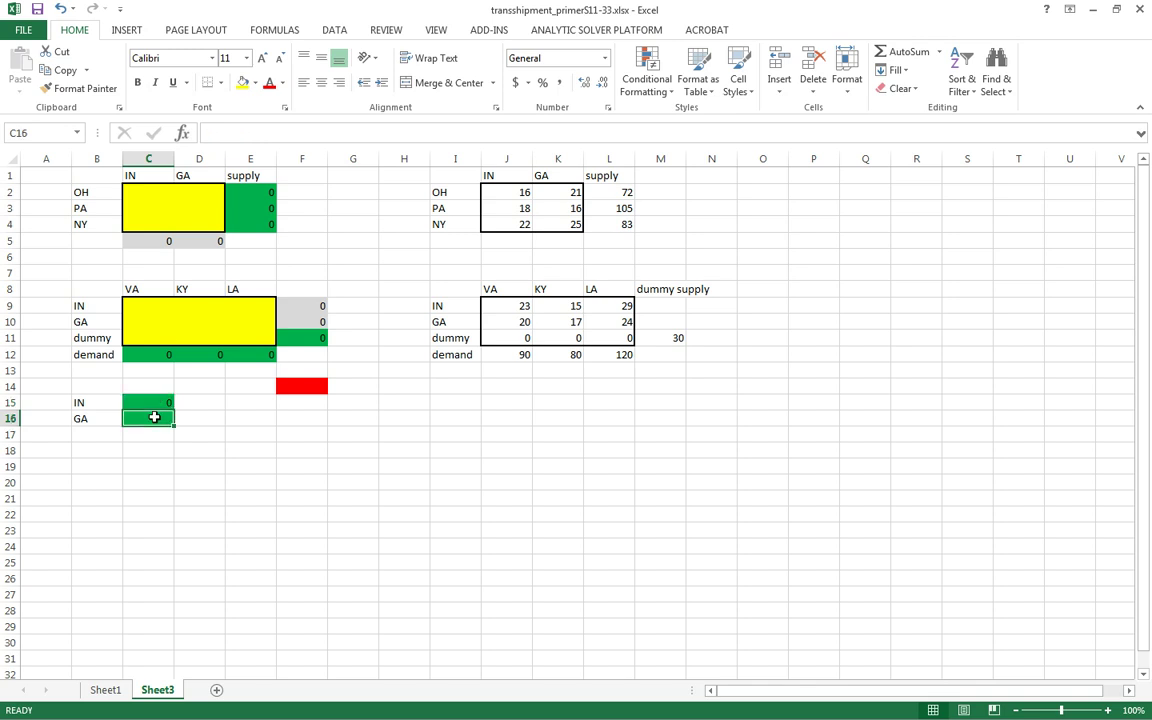
{"action": "type", "text": "="}
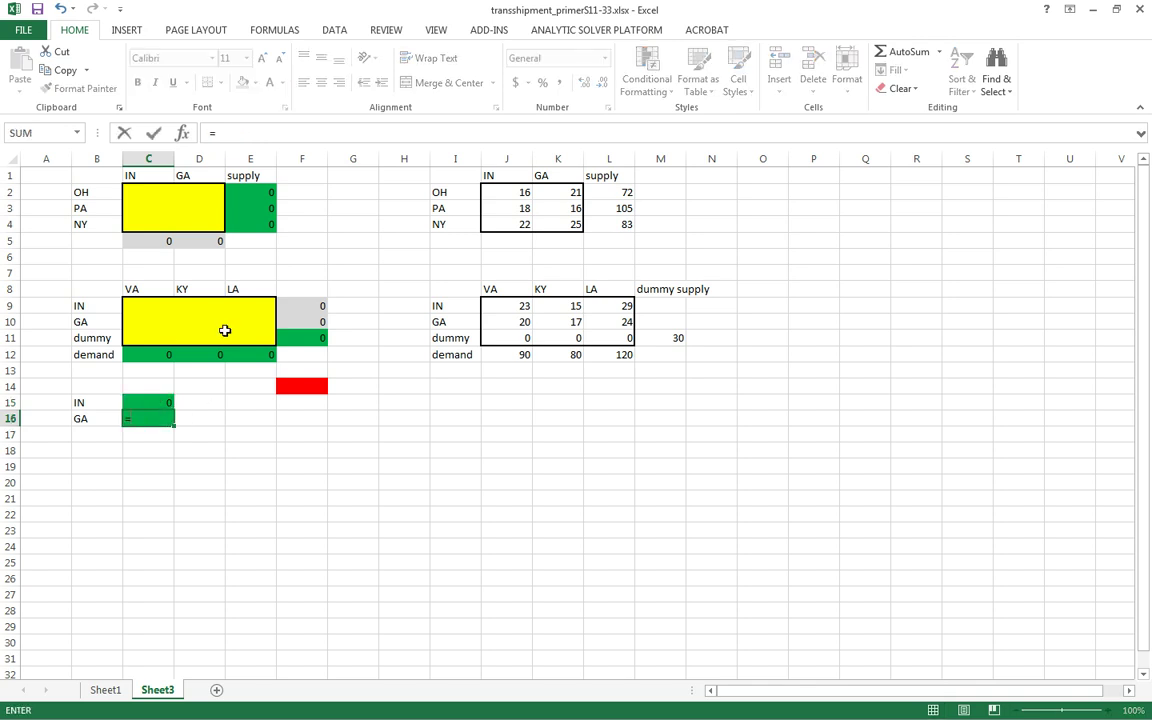
{"action": "left_click", "coordinate": [193, 238]}
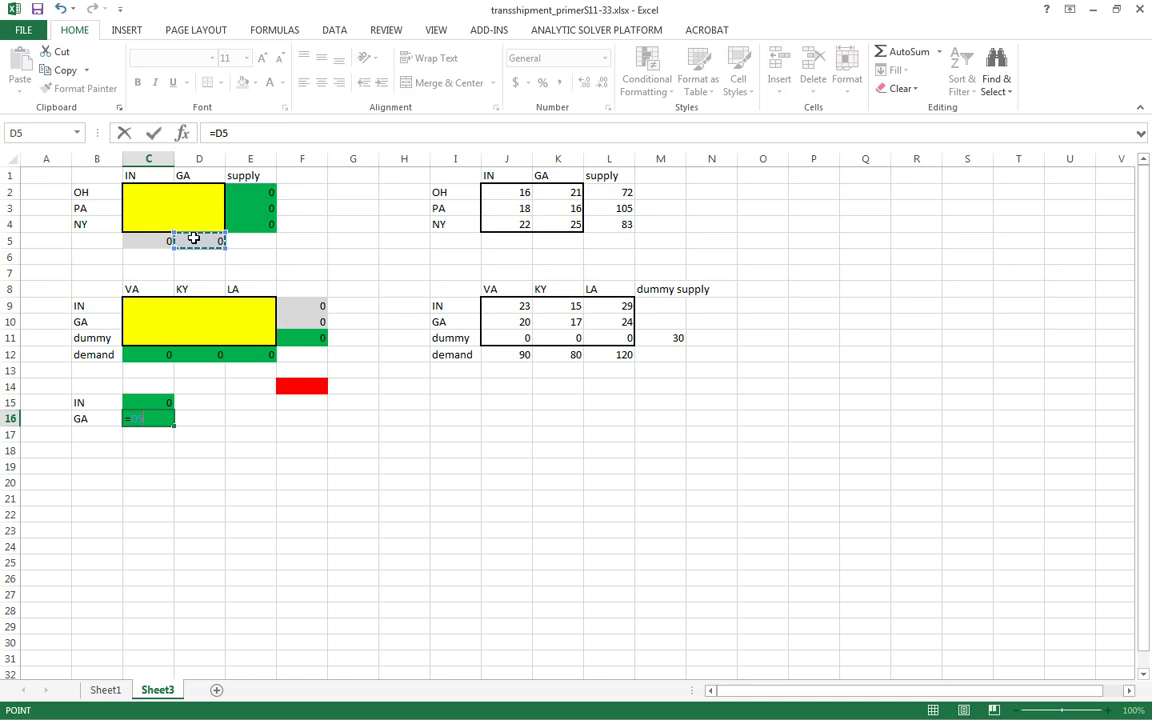
{"action": "type", "text": "-"}
{"action": "left_click", "coordinate": [317, 322]}
{"action": "key", "text": "Return"}
{"action": "key", "text": "Up"}
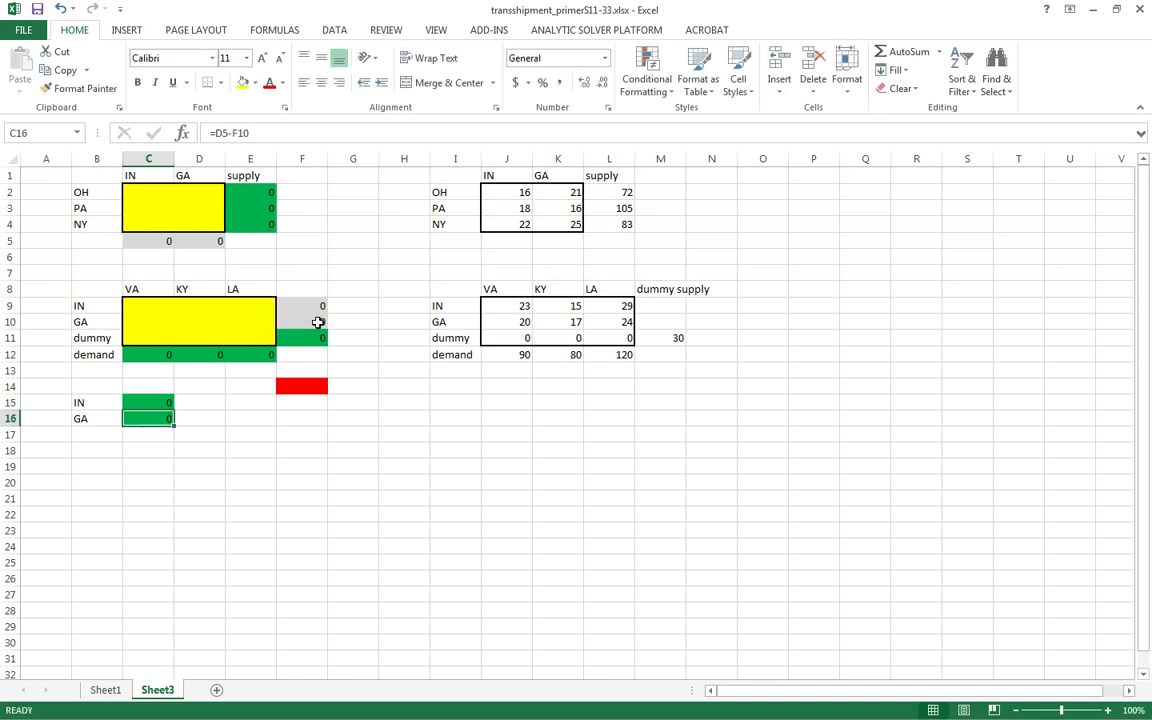
{"action": "key", "text": "Right"}
{"action": "key", "text": "Right"}
{"action": "key", "text": "Right"}
{"action": "key", "text": "Up"}
{"action": "key", "text": "Up"}
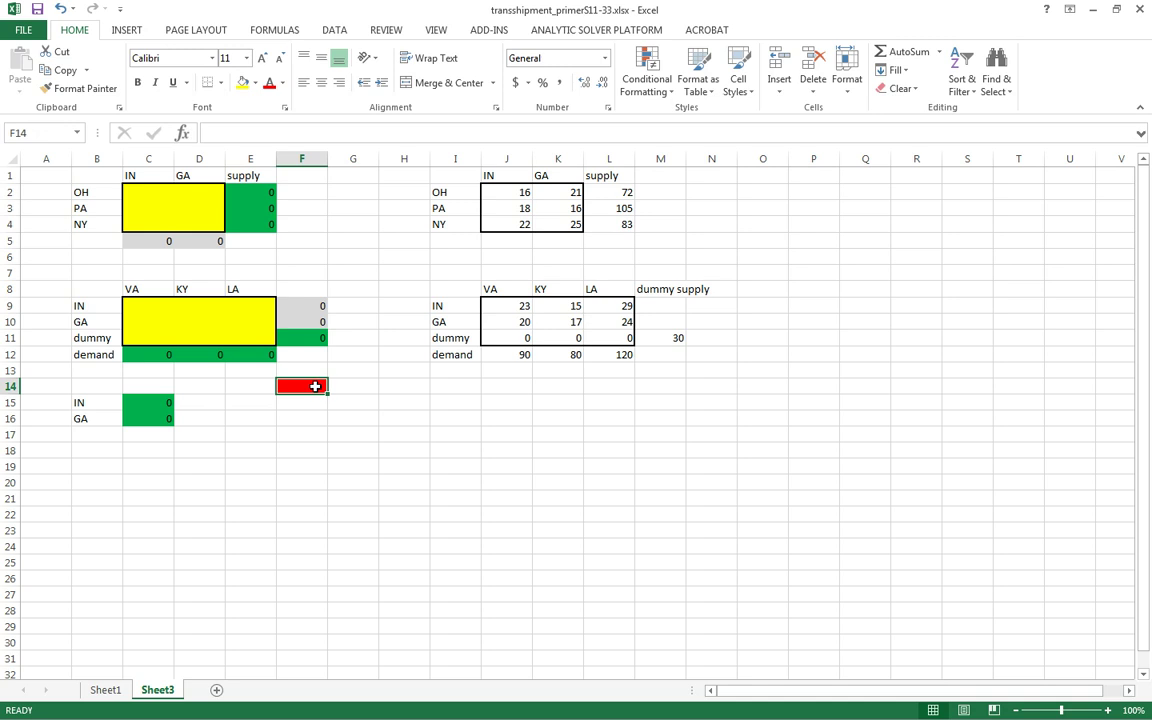
- Enter =SUMPRODUCT(C2:D4,J2:K4)+SUMPRODUCT(C9:E11,J9:L11) in F14 as the total cost
{"action": "type", "text": "=sump"}
{"action": "key", "text": "Tab"}
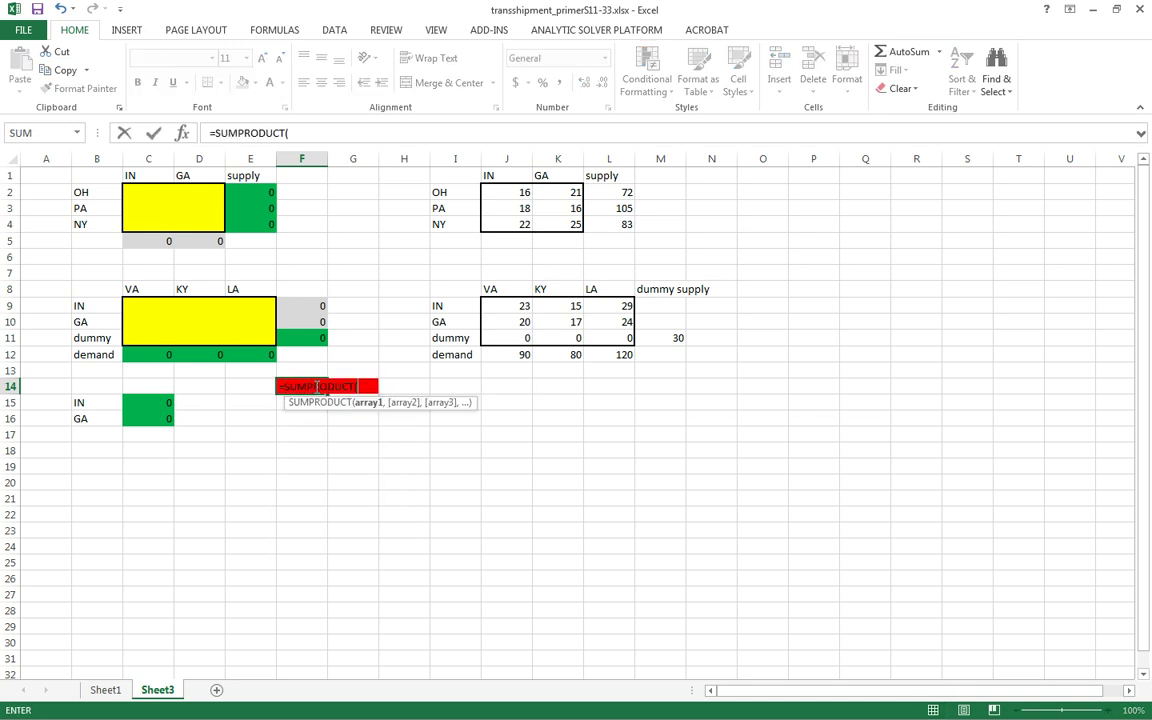
{"action": "left_click_drag", "start_coordinate": [139, 185], "coordinate": [198, 223]}
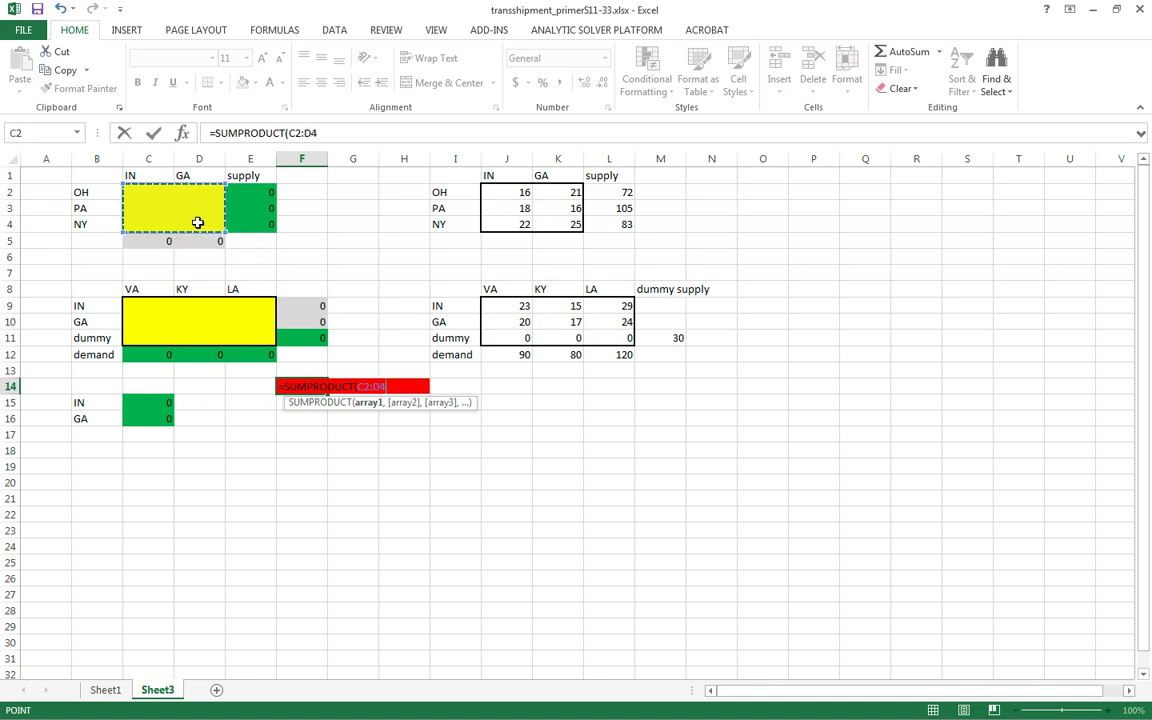
{"action": "type", "text": ","}
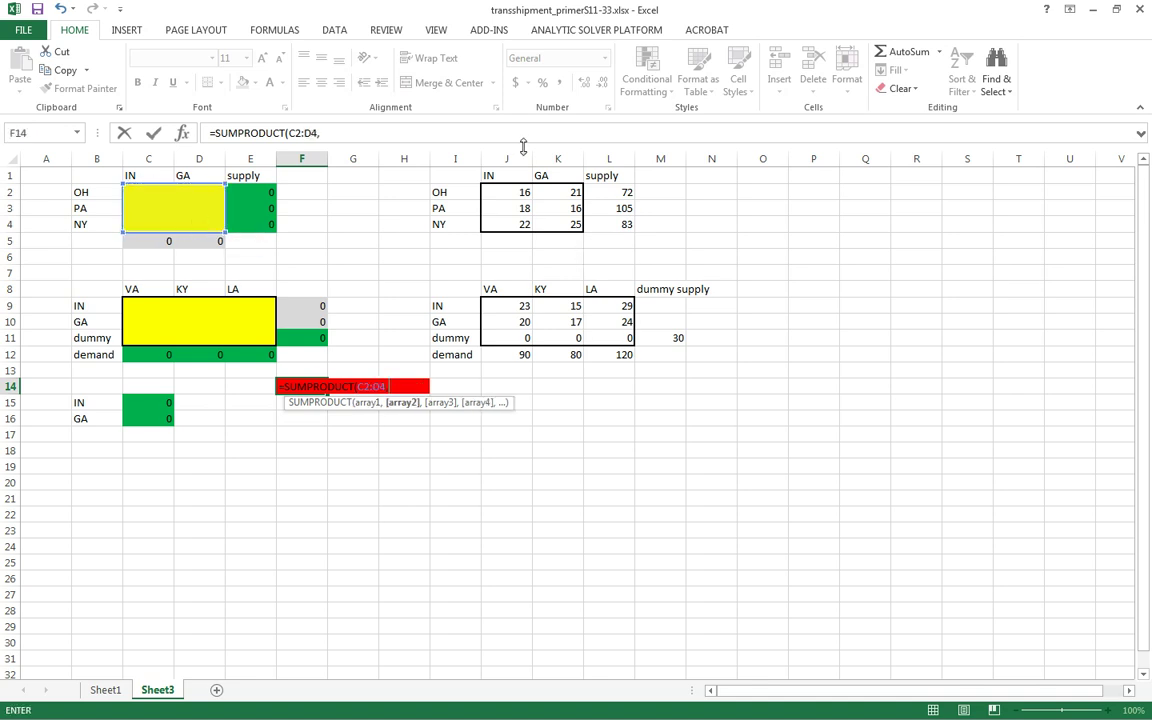
{"action": "left_click_drag", "start_coordinate": [507, 193], "coordinate": [551, 224]}
{"action": "type", "text": ")+sumpr"}
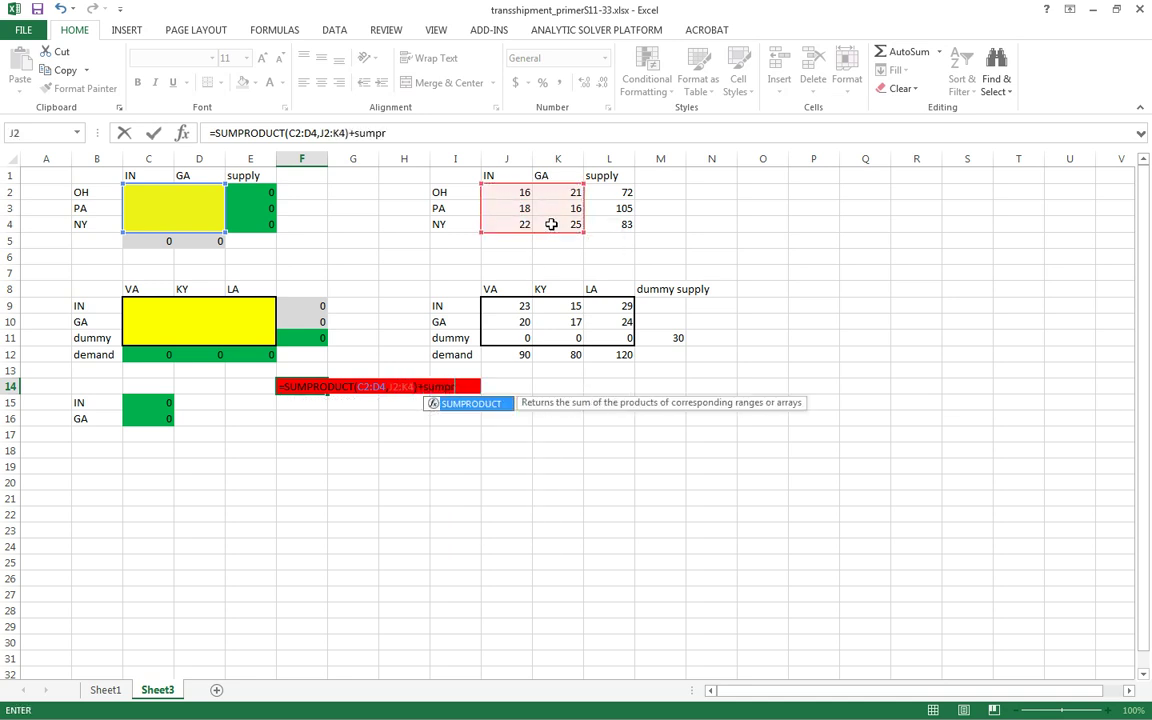
{"action": "key", "text": "Tab"}
{"action": "left_click_drag", "start_coordinate": [157, 306], "coordinate": [236, 341]}
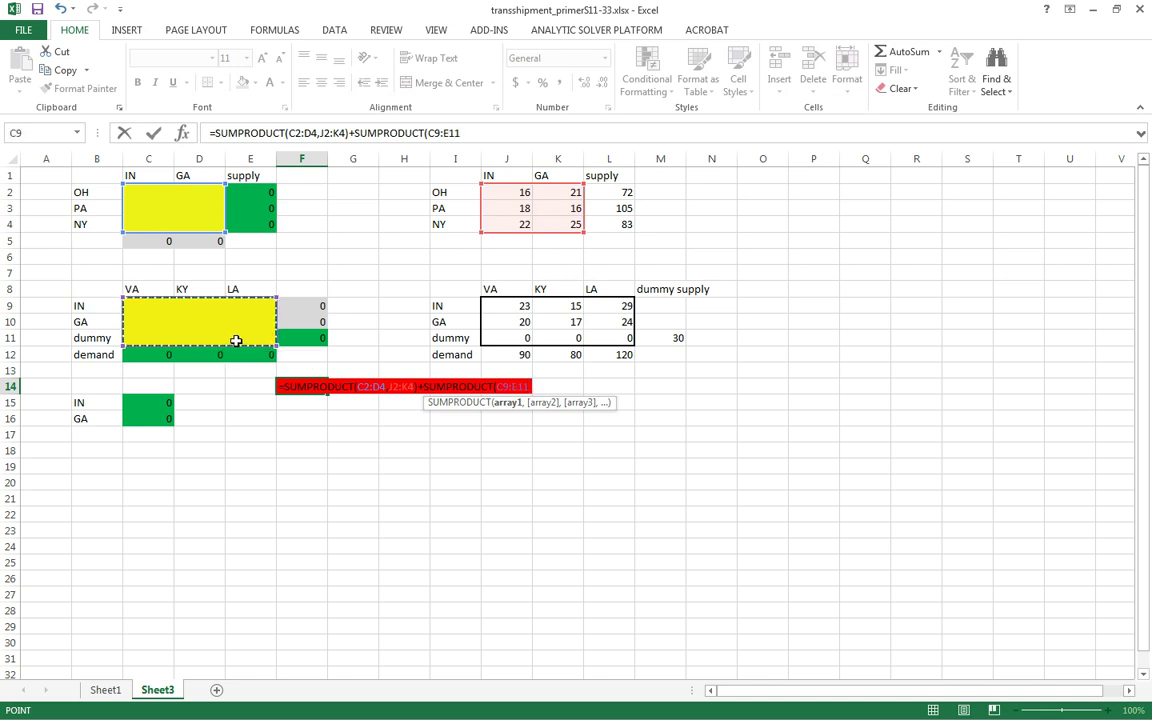
{"action": "type", "text": ","}
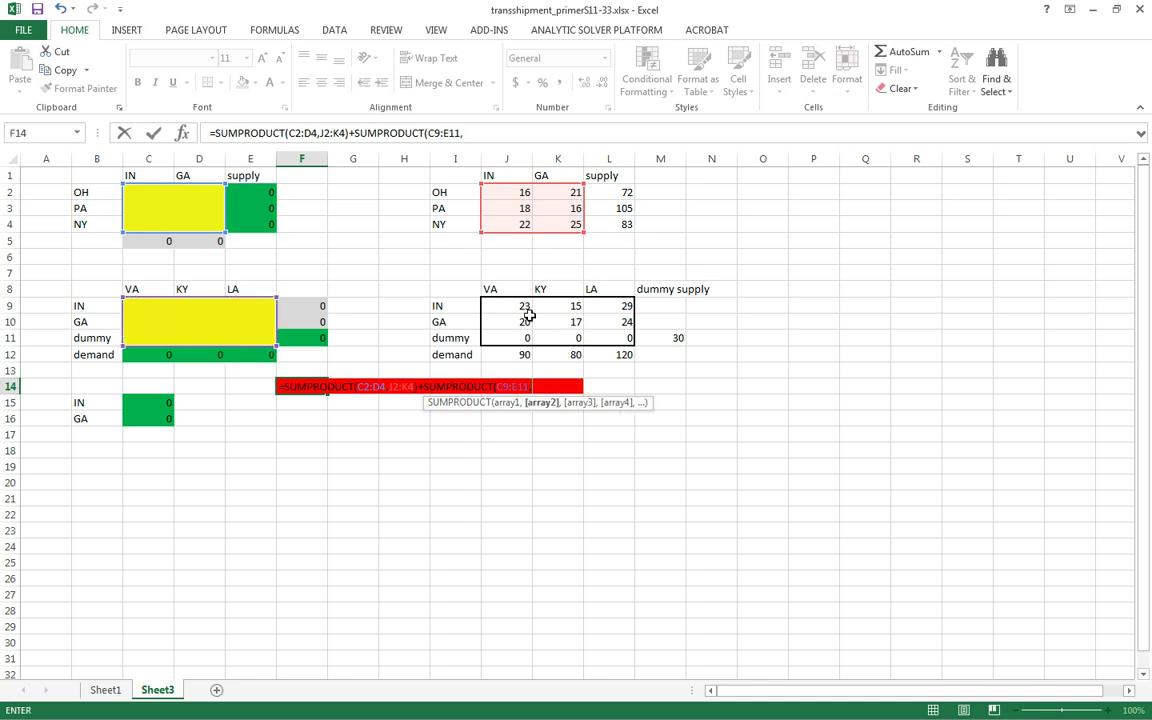
{"action": "left_click_drag", "start_coordinate": [522, 311], "coordinate": [603, 343]}
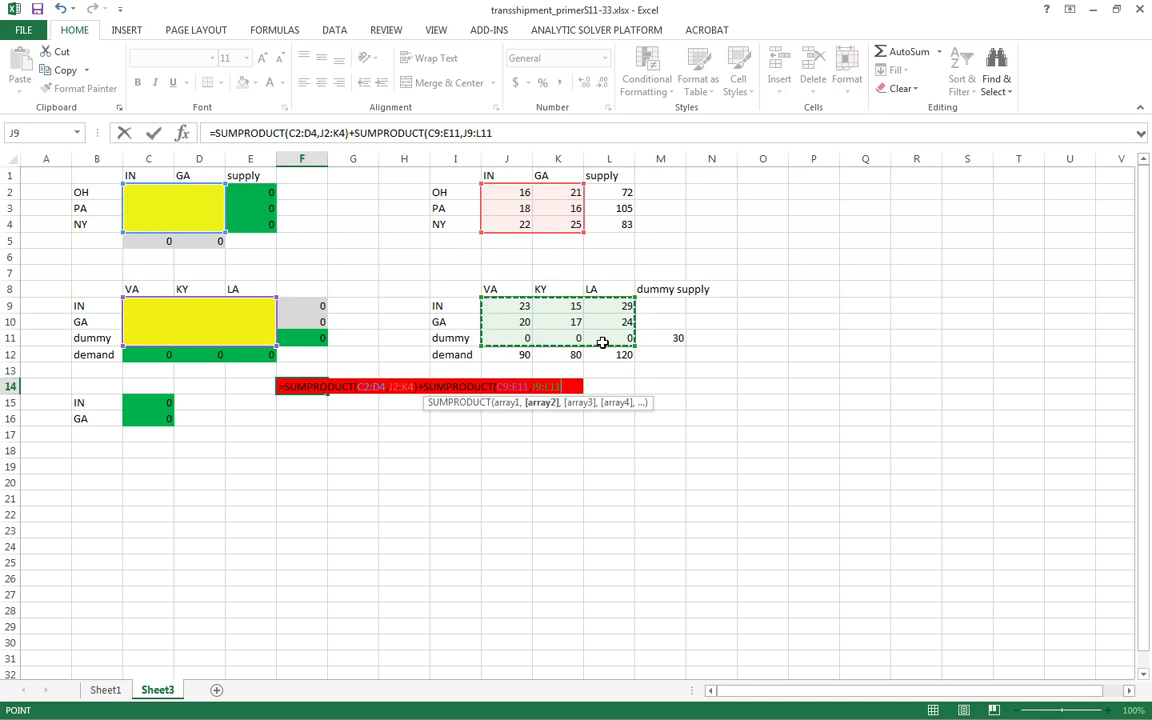
{"action": "key", "text": "Return"}
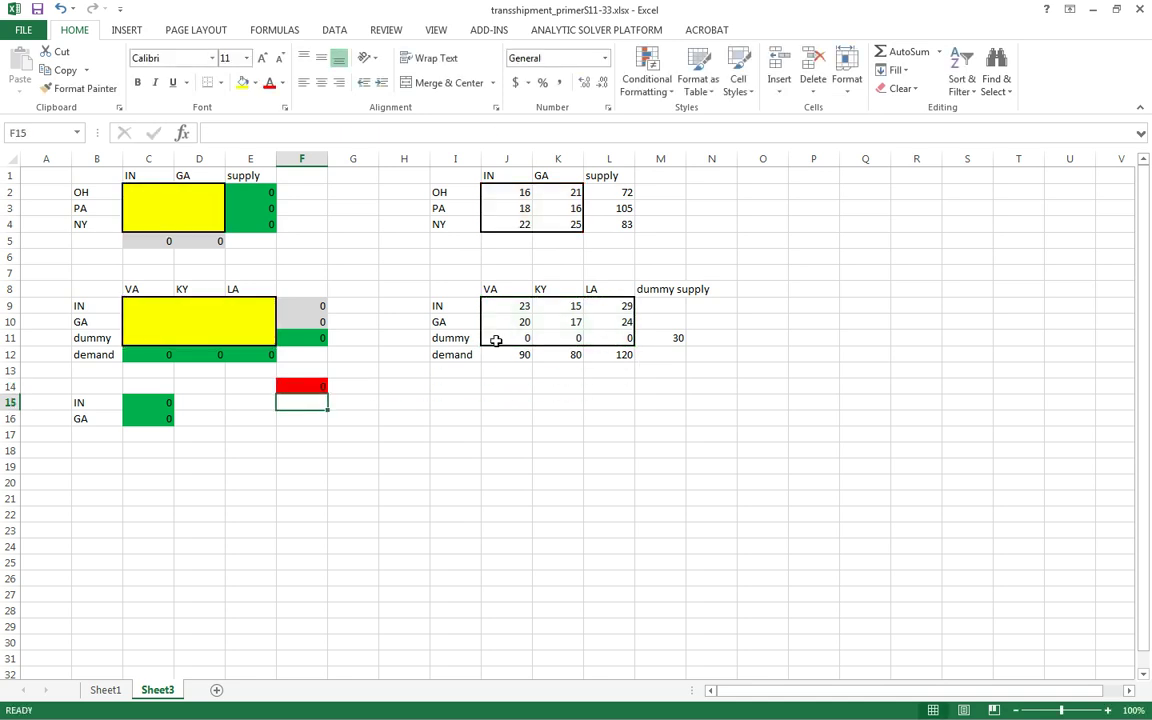
{"action": "left_click", "coordinate": [309, 385]}
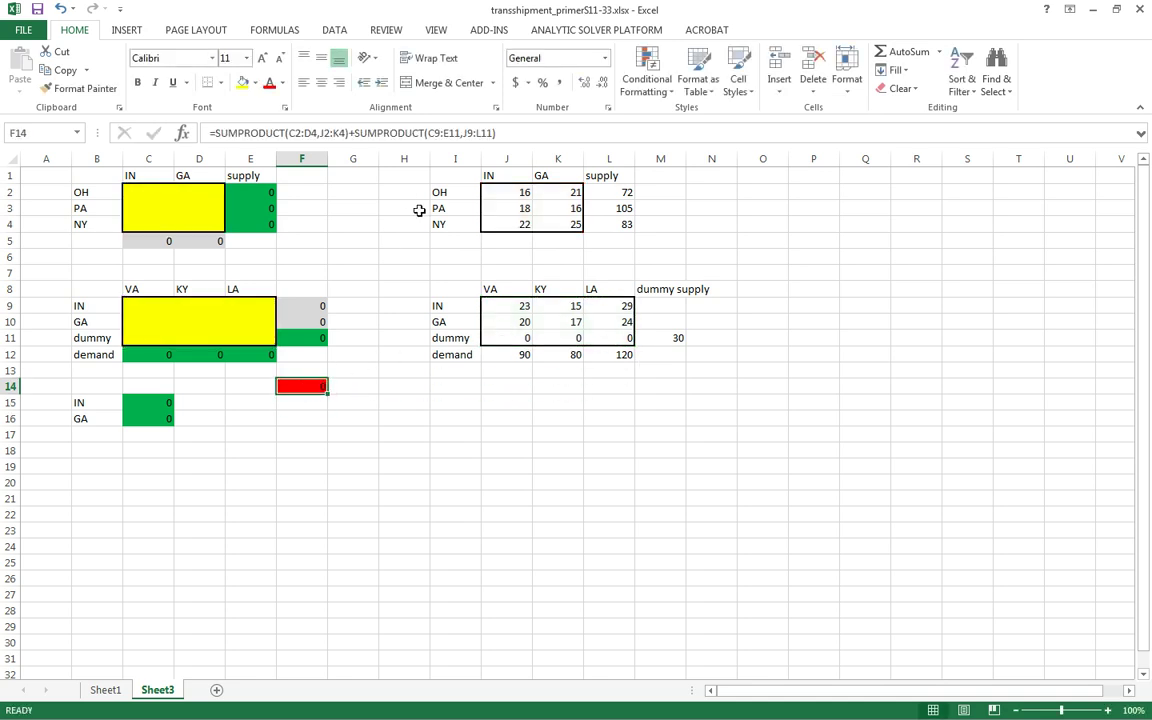
- Open Solver from the Data tab and clear the old objective and variable cells
{"action": "left_click", "coordinate": [340, 36]}
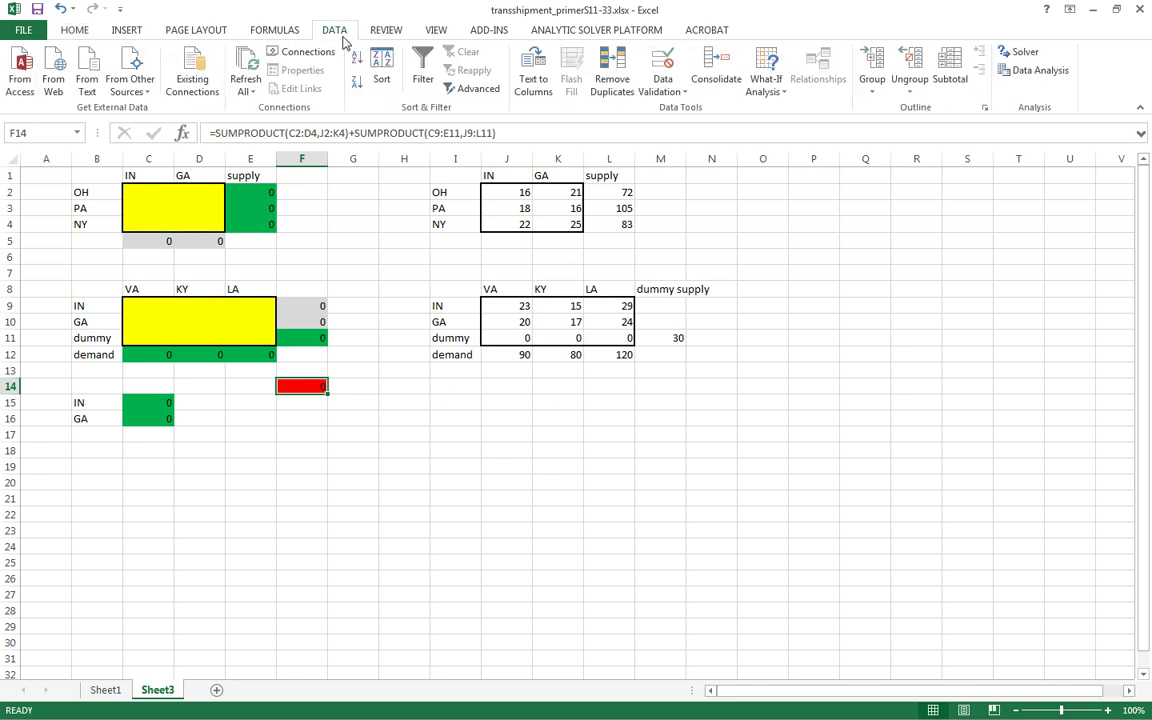
{"action": "left_click", "coordinate": [1020, 51]}
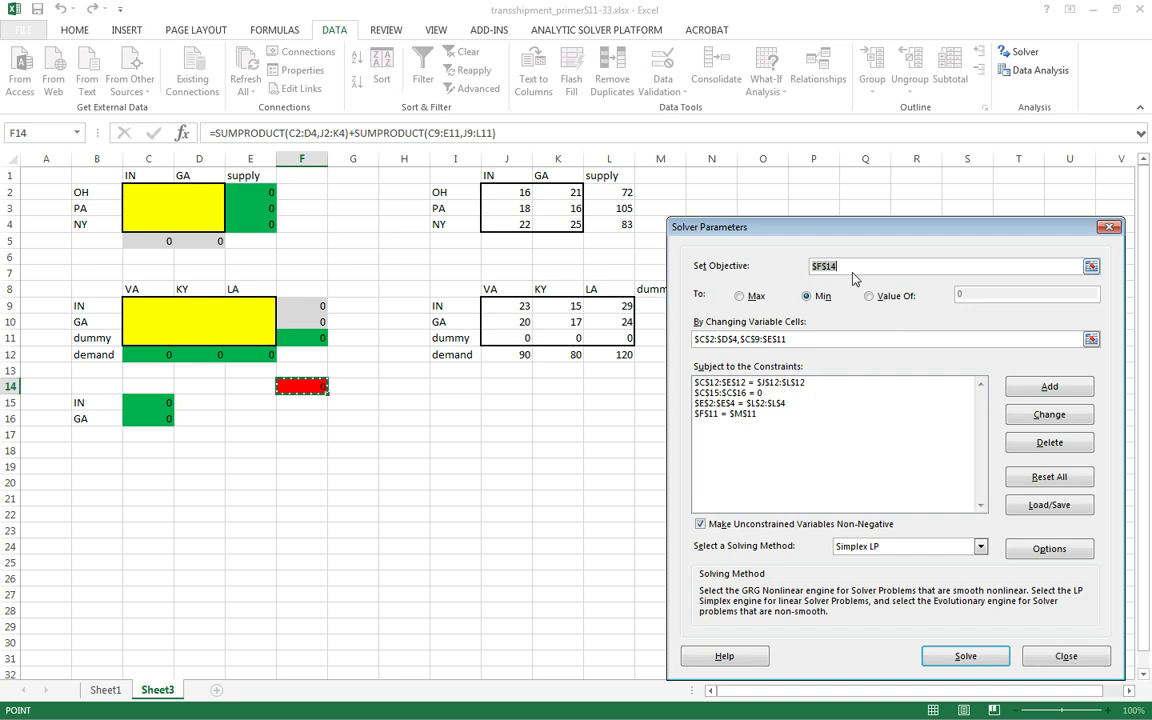
{"action": "key", "text": "BackSpace"}
{"action": "key", "text": "Tab"}
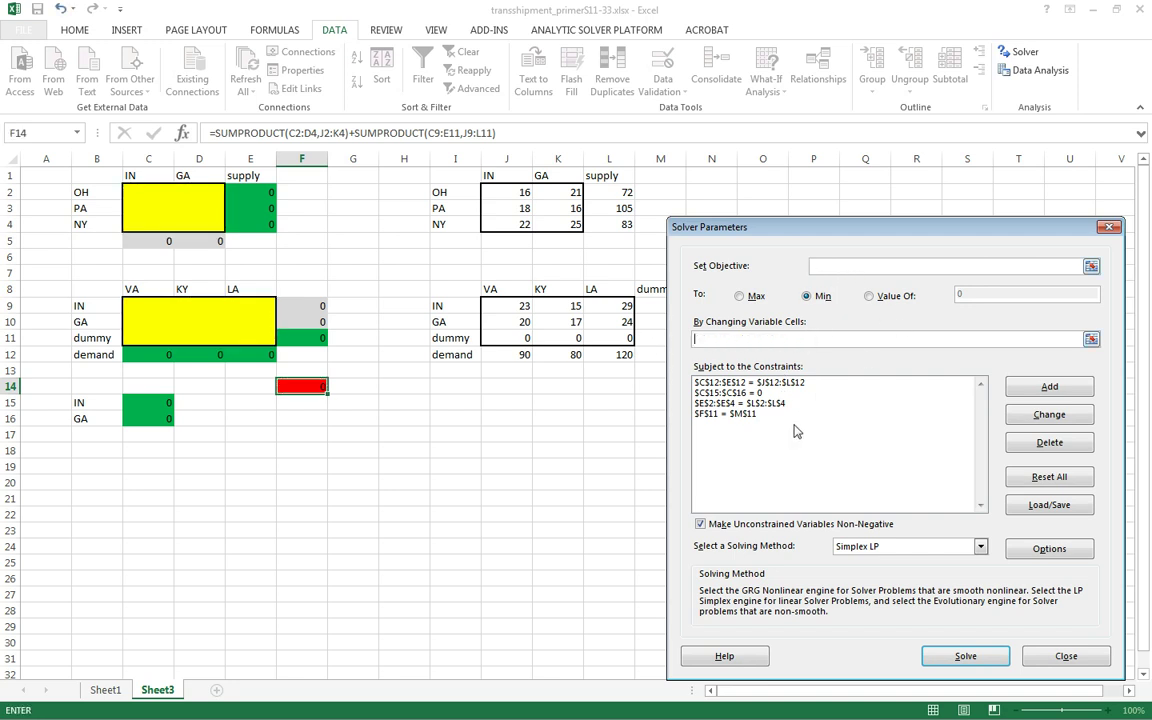
{"action": "key", "text": "BackSpace"}
{"action": "key", "text": "Tab"}
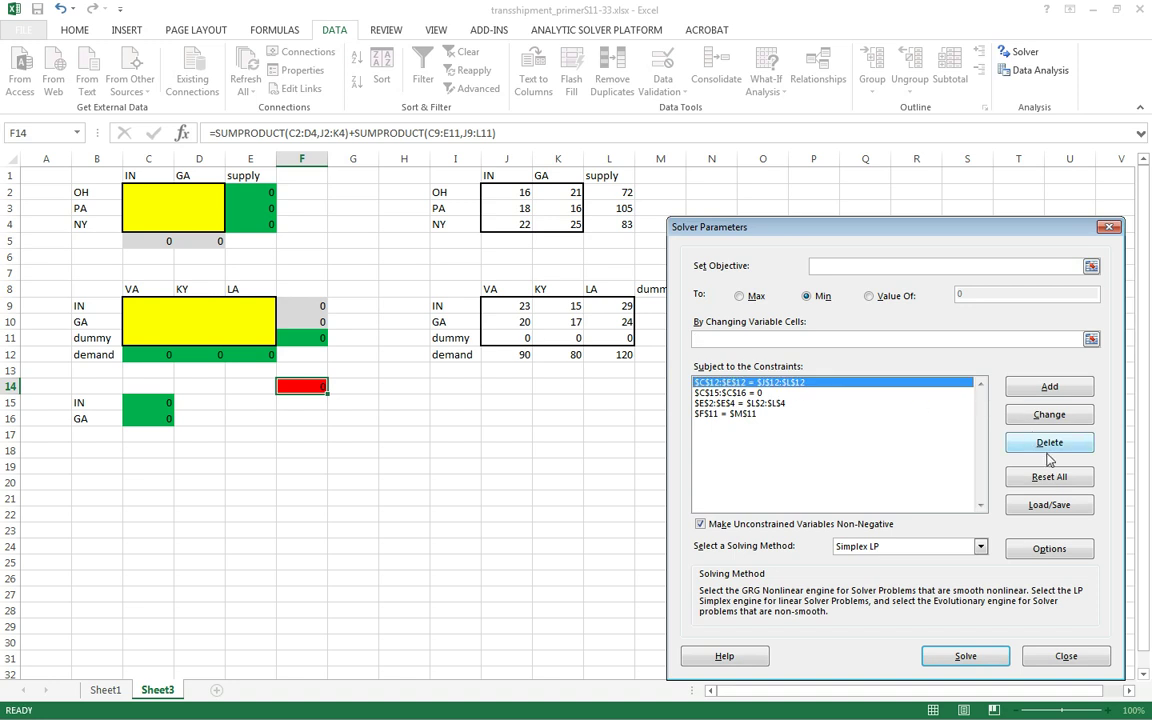
- Delete all four old constraints: row 12 demand, C15:C16 = 0, E2:E4 supply, F11 = M11
{"action": "left_click", "coordinate": [1049, 443]}
{"action": "left_click", "coordinate": [822, 386]}
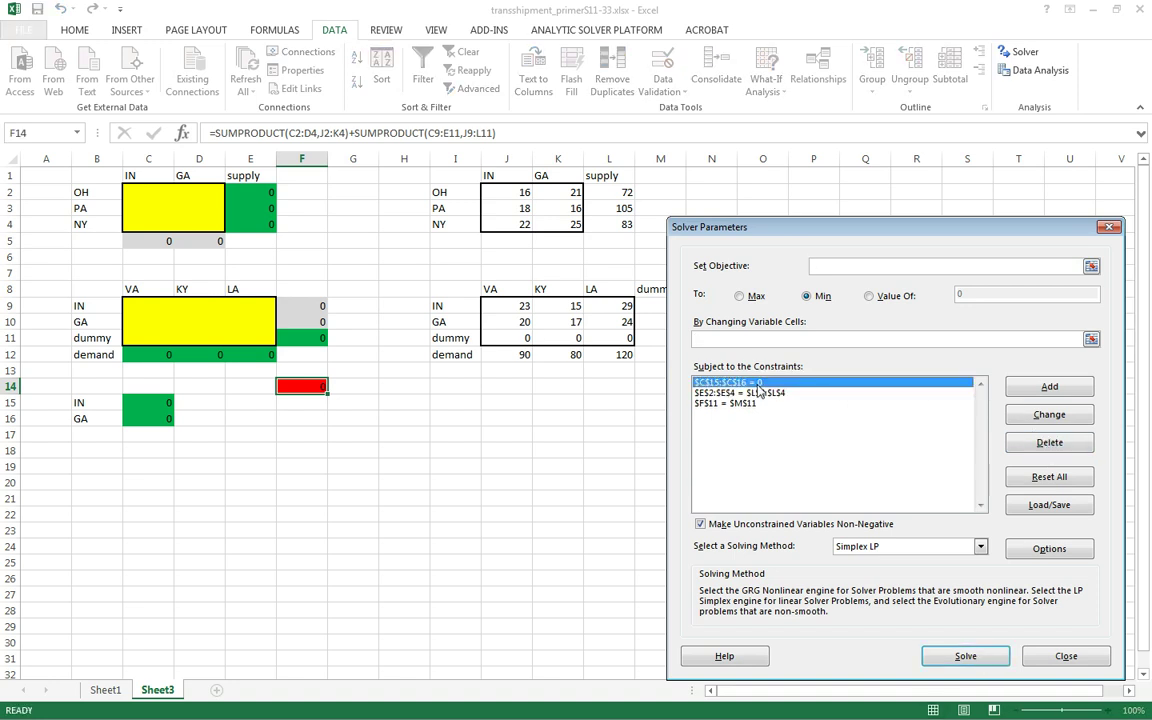
{"action": "left_click", "coordinate": [1012, 442]}
{"action": "left_click", "coordinate": [805, 386]}
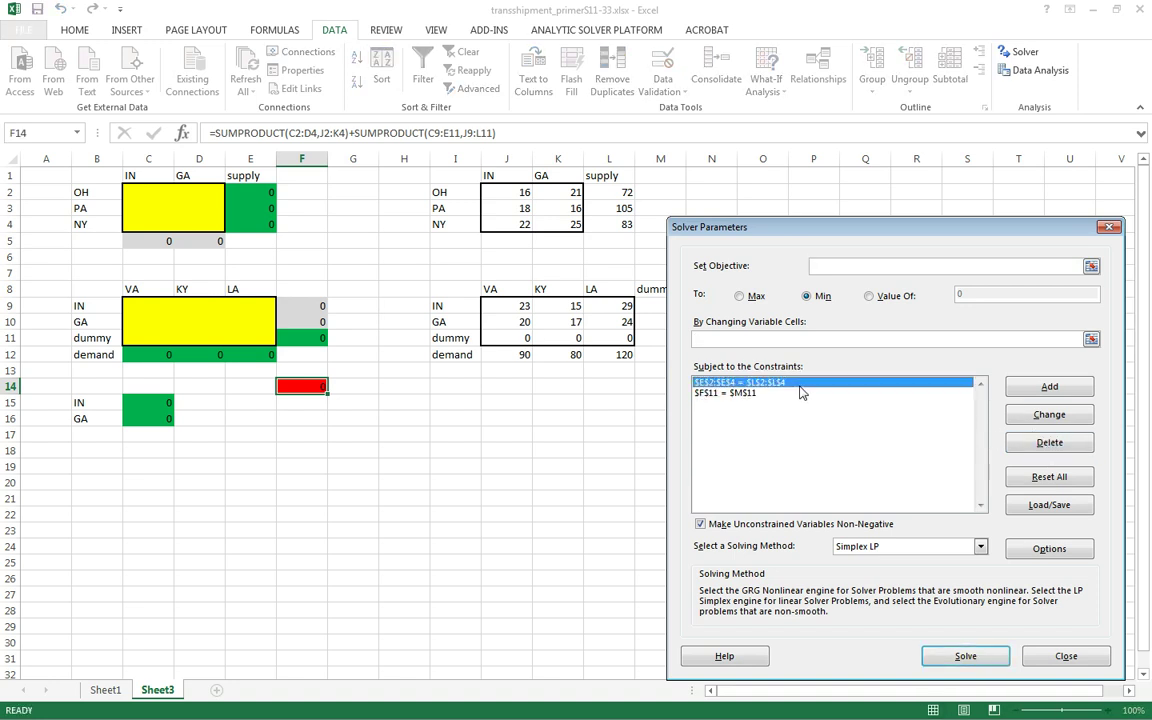
{"action": "left_click", "coordinate": [1030, 442]}
{"action": "left_click", "coordinate": [790, 384]}
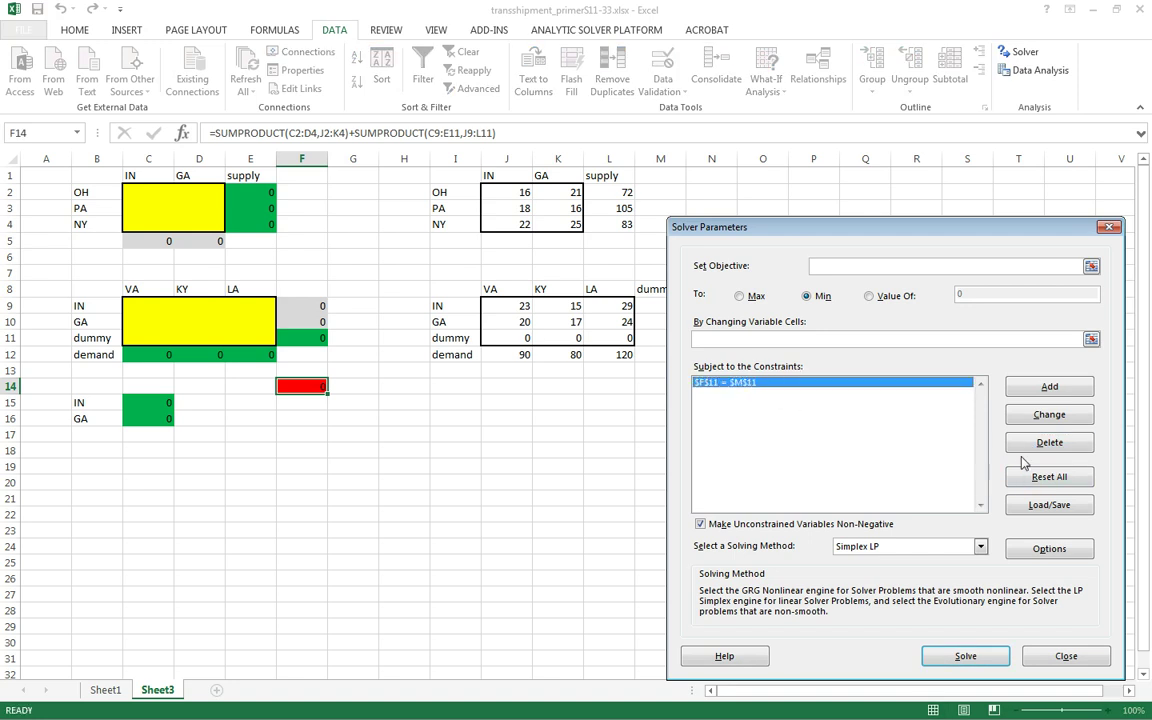
{"action": "left_click", "coordinate": [1016, 446]}
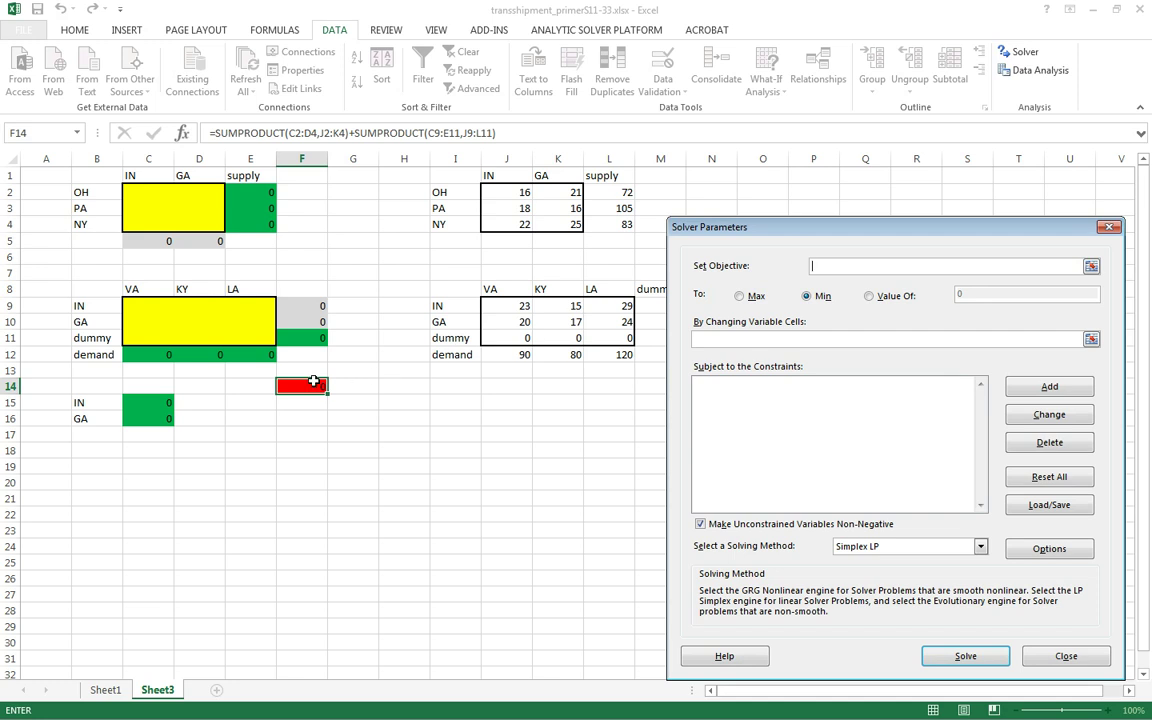
- Set Solver's objective to F14 with variable cells $C$2:$D$4,$C$9:$E$11
{"action": "left_click", "coordinate": [303, 388]}
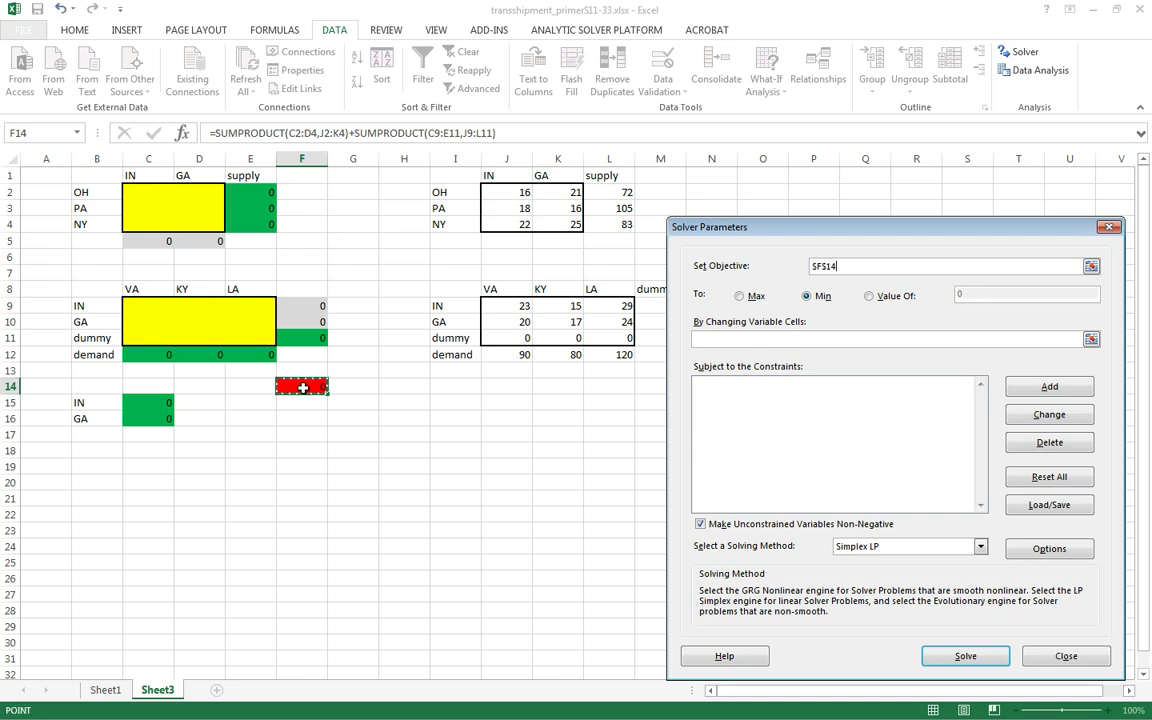
{"action": "left_click", "coordinate": [782, 337]}
{"action": "left_click_drag", "start_coordinate": [138, 192], "coordinate": [190, 222]}
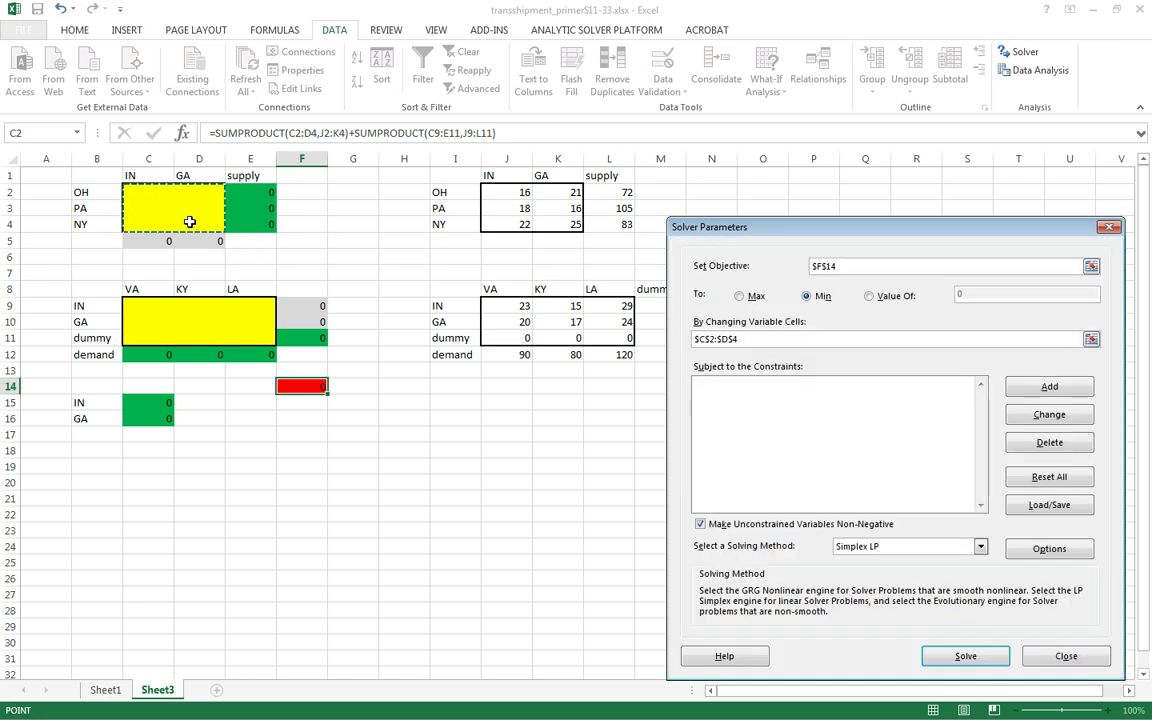
{"action": "type", "text": ","}
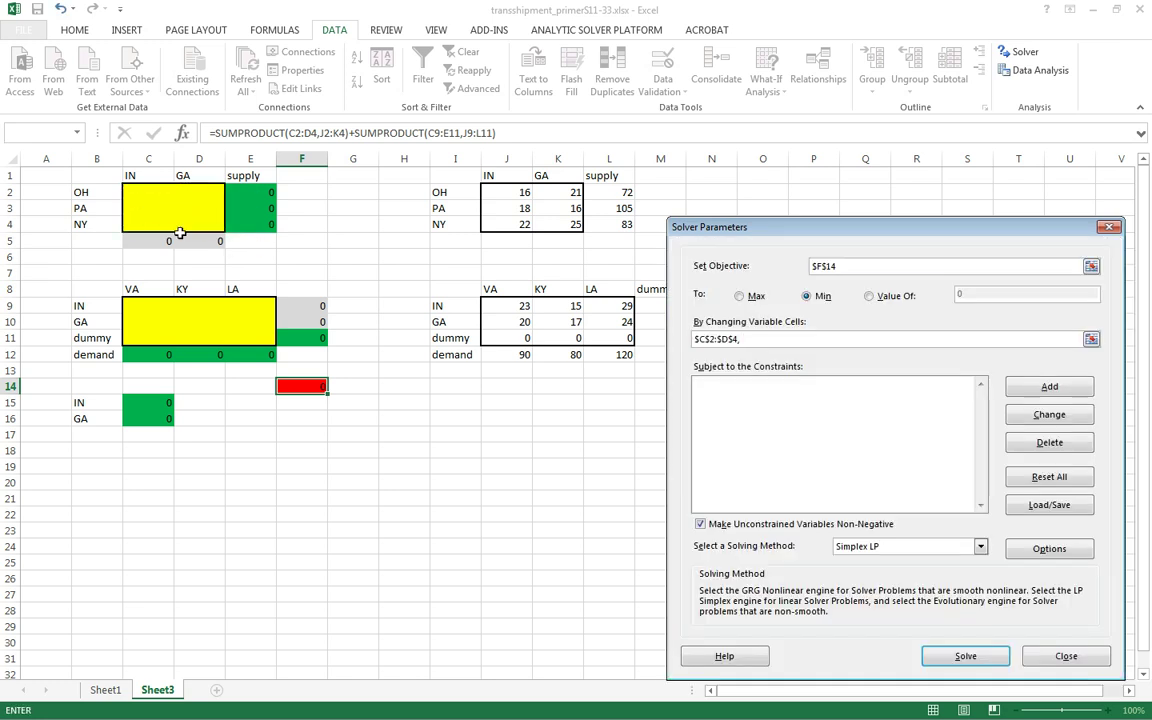
{"action": "left_click_drag", "start_coordinate": [157, 303], "coordinate": [234, 332]}
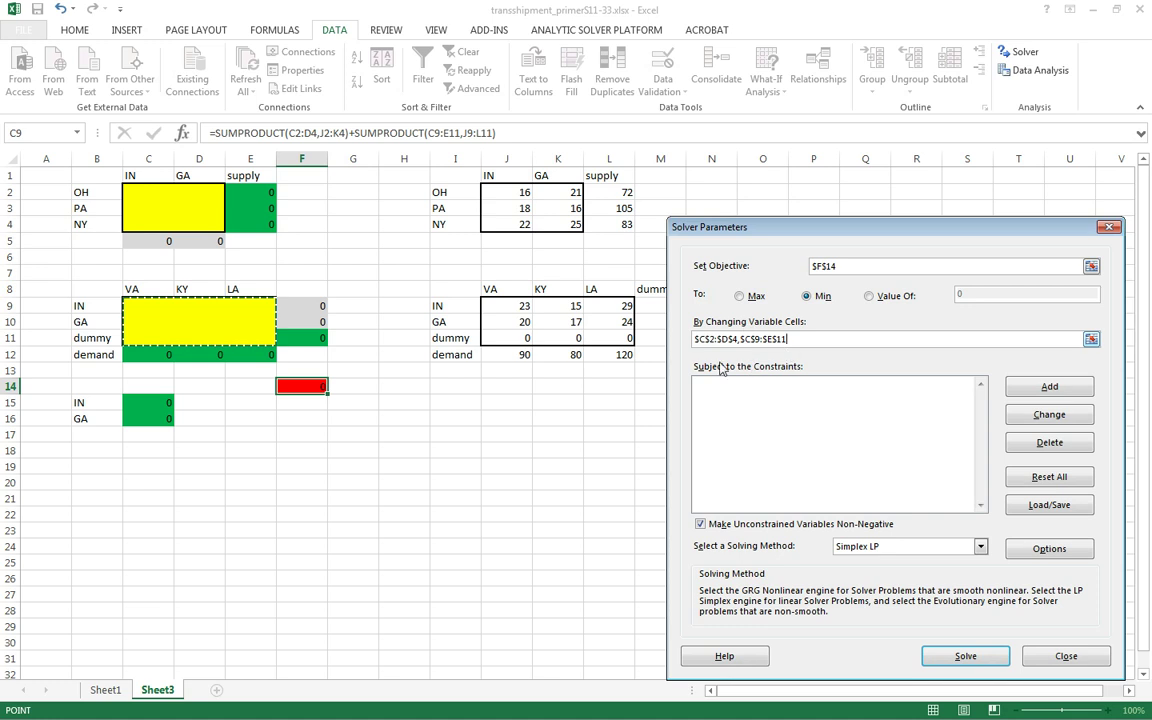
{"action": "left_click", "coordinate": [792, 412]}
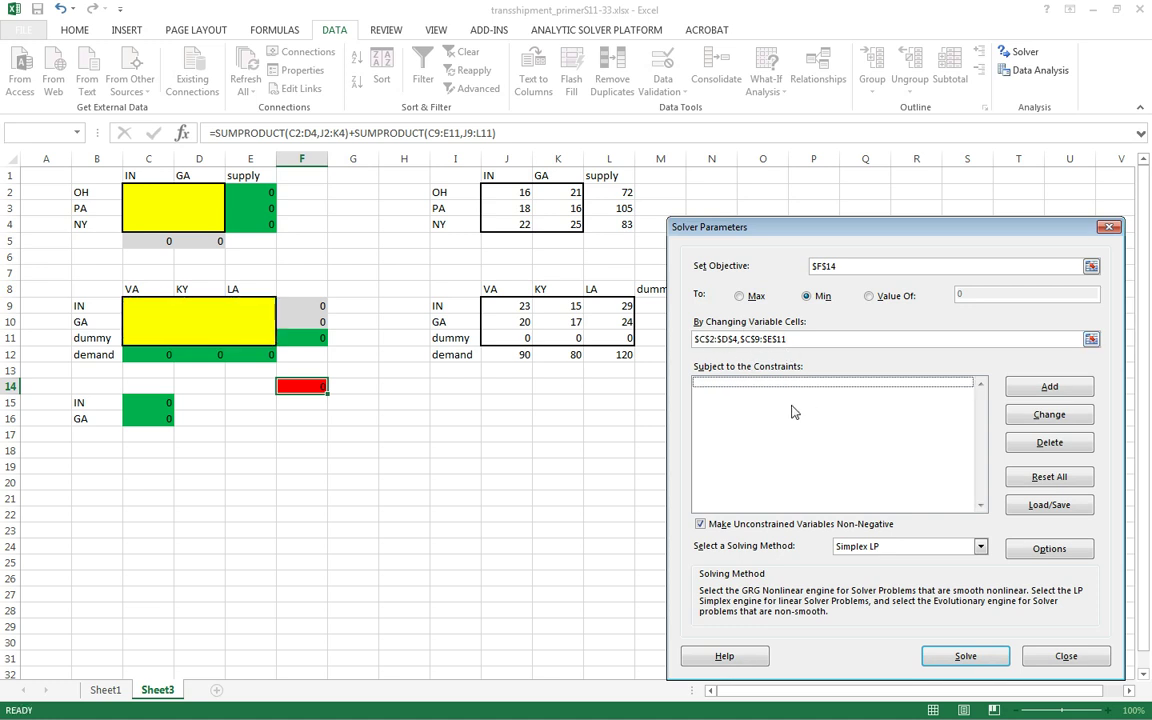
- Add equality constraints E2:E4 = L2:L4 for supplies and C12:E12 = J12:L12 for demands
{"action": "left_click", "coordinate": [1048, 387]}
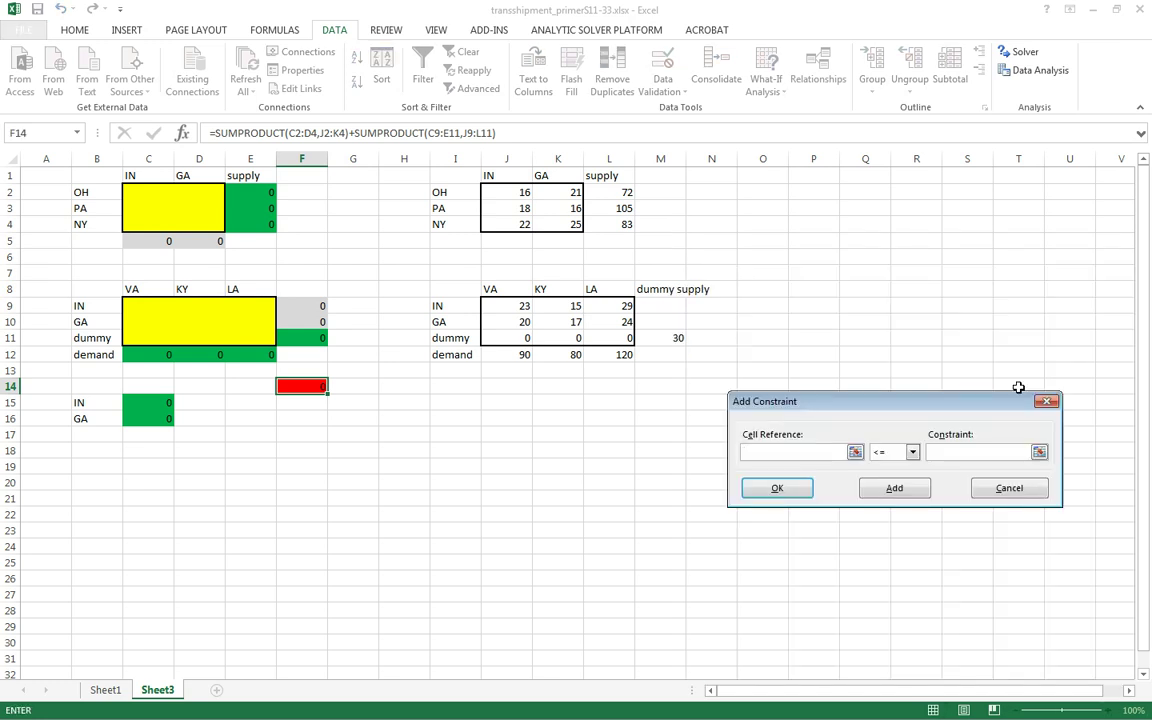
{"action": "left_click_drag", "start_coordinate": [262, 195], "coordinate": [260, 226]}
{"action": "left_click", "coordinate": [884, 457]}
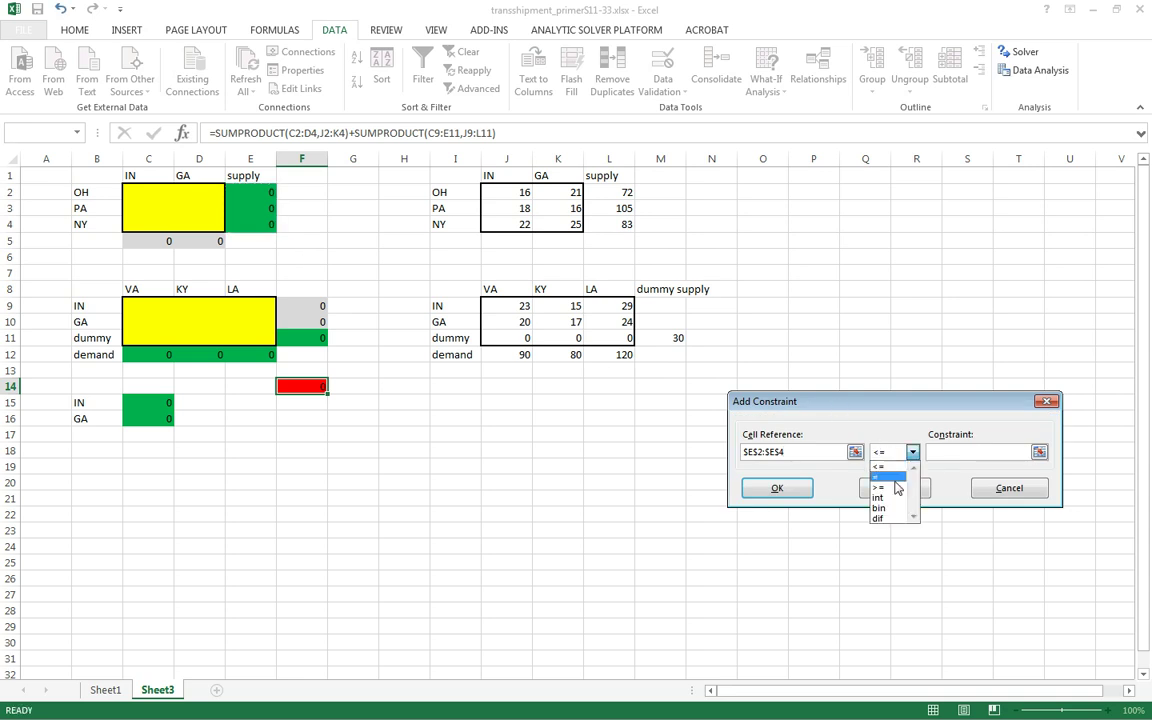
{"action": "left_click", "coordinate": [884, 478]}
{"action": "left_click", "coordinate": [957, 453]}
{"action": "left_click_drag", "start_coordinate": [622, 192], "coordinate": [627, 224]}
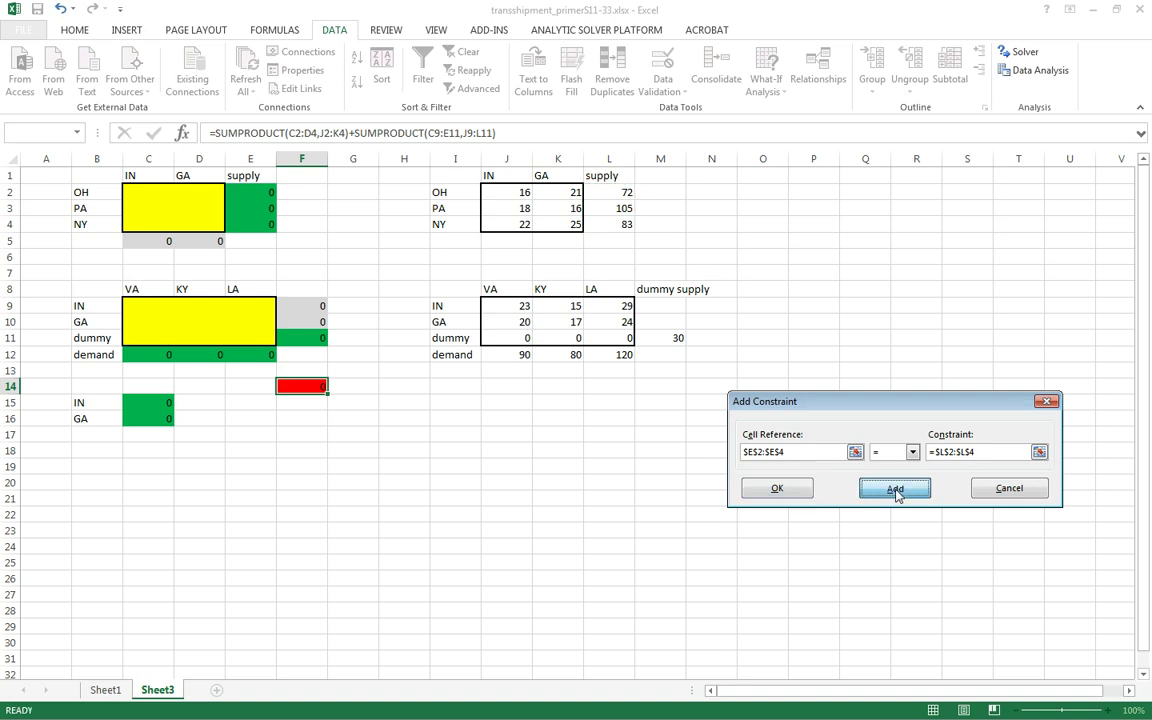
{"action": "left_click", "coordinate": [894, 490]}
{"action": "left_click_drag", "start_coordinate": [145, 354], "coordinate": [248, 353]}
{"action": "left_click", "coordinate": [912, 452]}
{"action": "left_click", "coordinate": [885, 480]}
{"action": "left_click", "coordinate": [928, 457]}
{"action": "left_click_drag", "start_coordinate": [495, 354], "coordinate": [613, 355]}
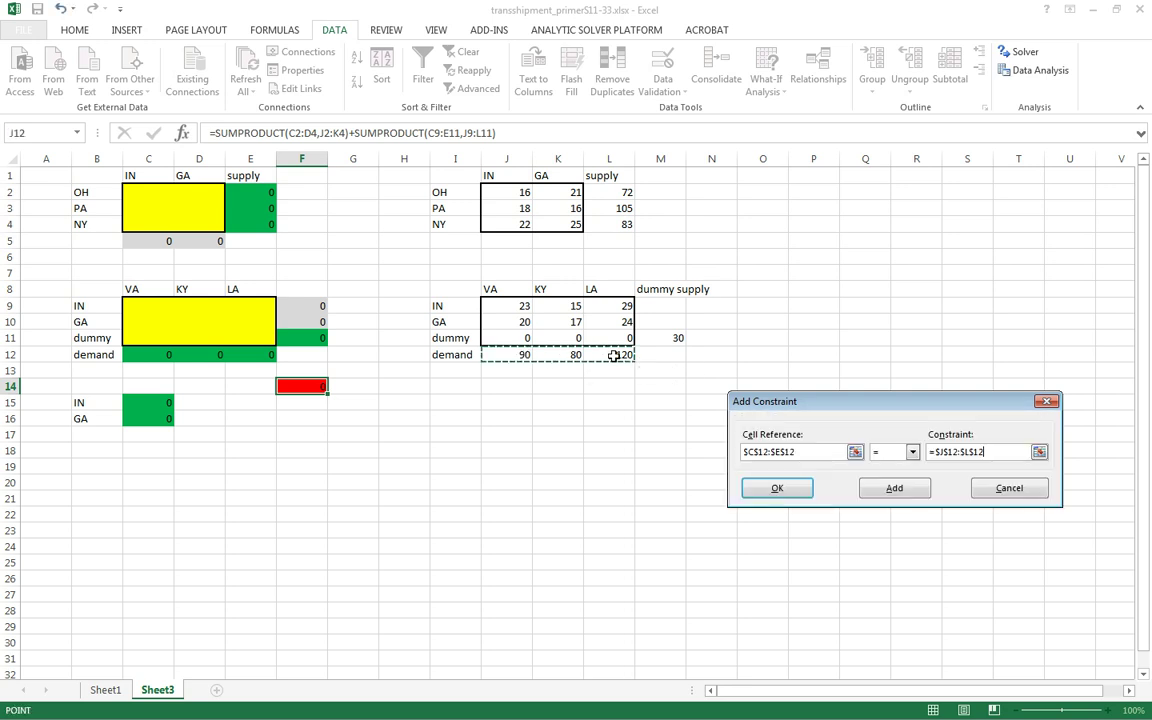
{"action": "left_click", "coordinate": [895, 490]}
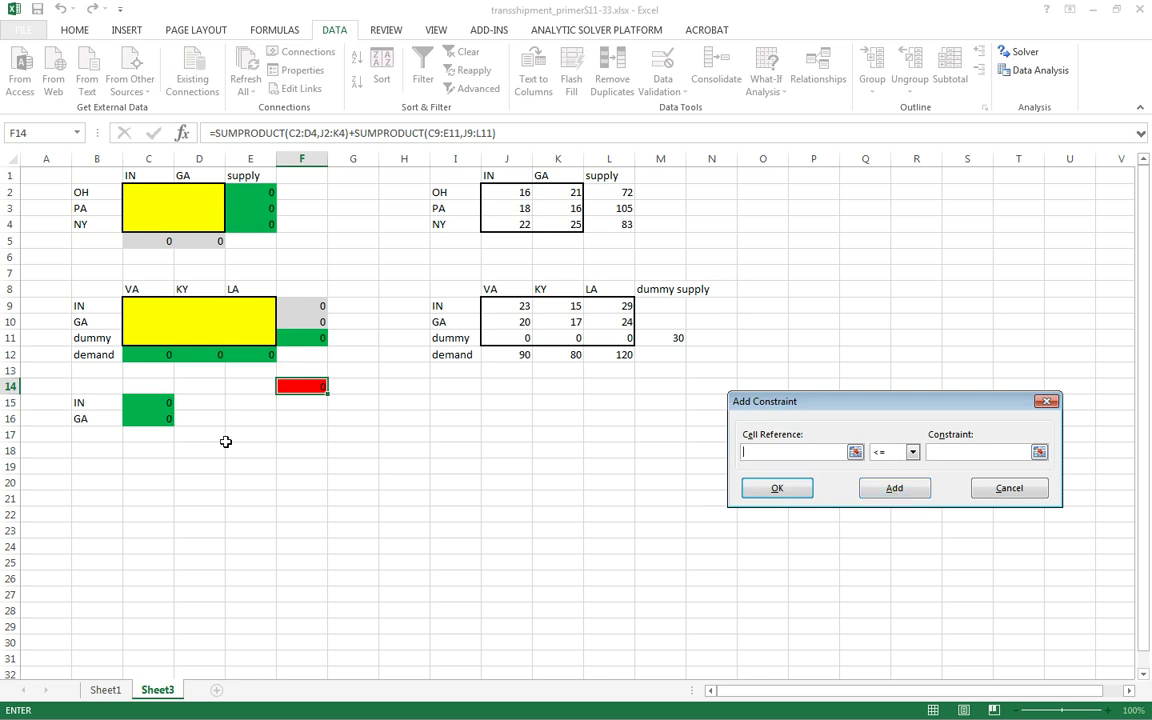
- Add the constraints C15:C16 = 0 and F11 = M11, then confirm
{"action": "left_click_drag", "start_coordinate": [161, 405], "coordinate": [159, 418]}
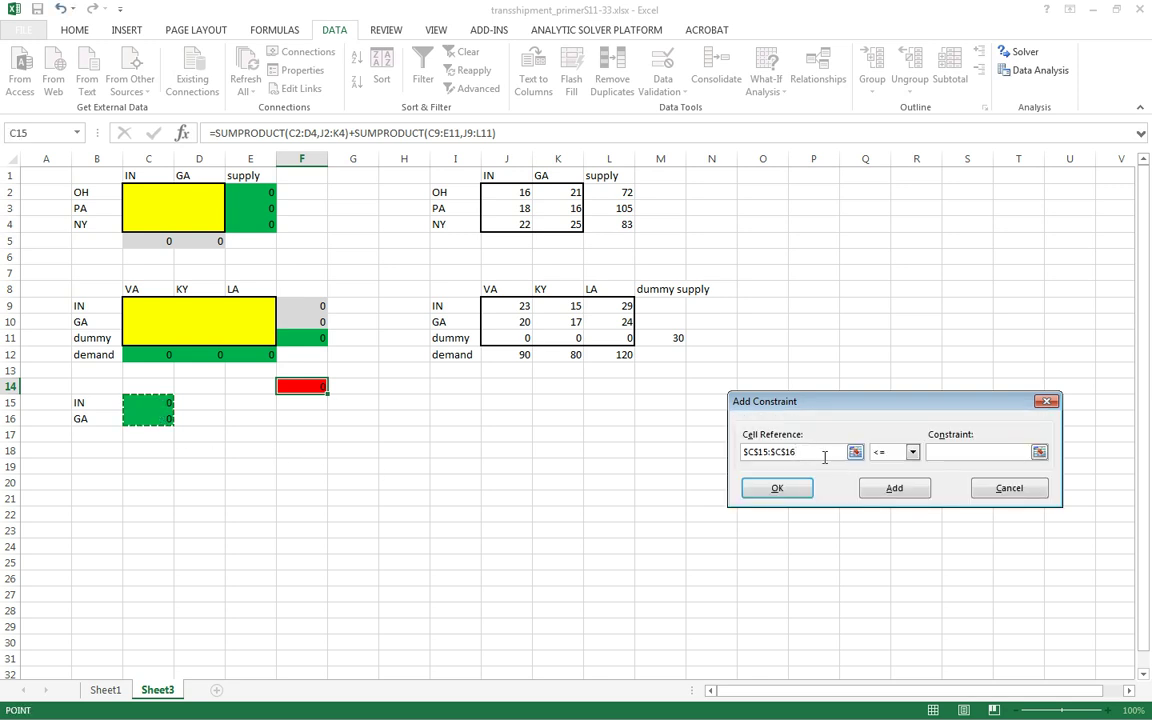
{"action": "left_click", "coordinate": [911, 452]}
{"action": "left_click", "coordinate": [884, 478]}
{"action": "left_click", "coordinate": [954, 452]}
{"action": "type", "text": "0"}
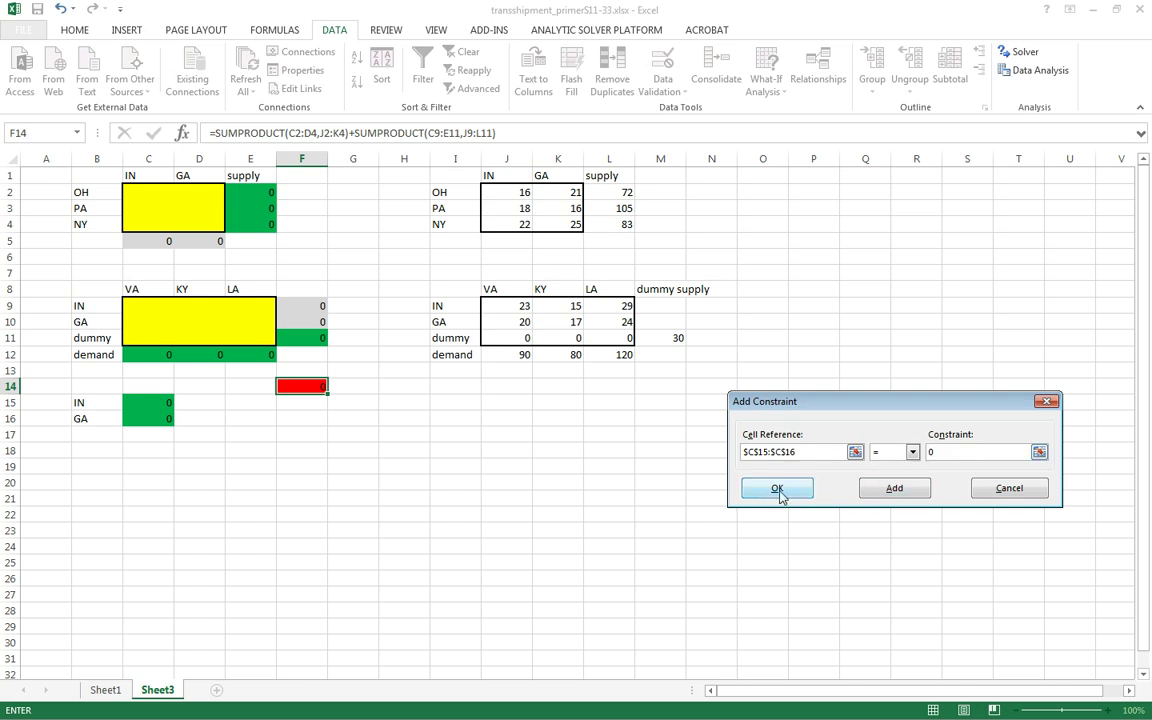
{"action": "left_click", "coordinate": [893, 489]}
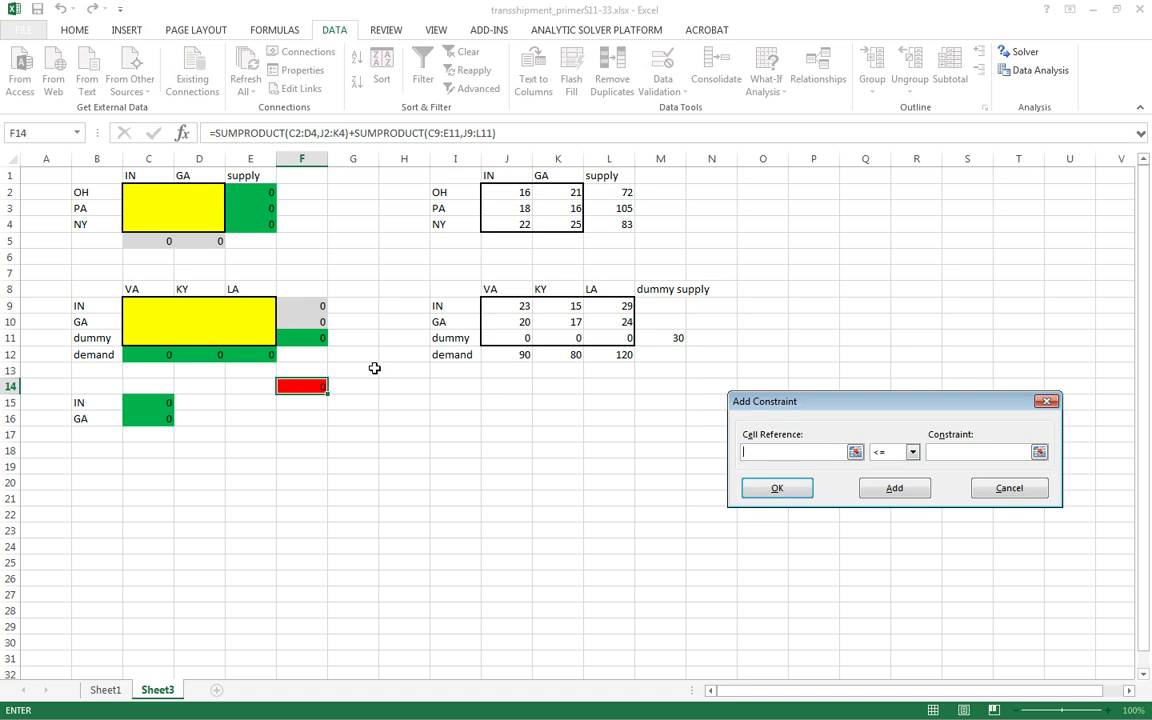
{"action": "left_click", "coordinate": [315, 337]}
{"action": "left_click", "coordinate": [893, 452]}
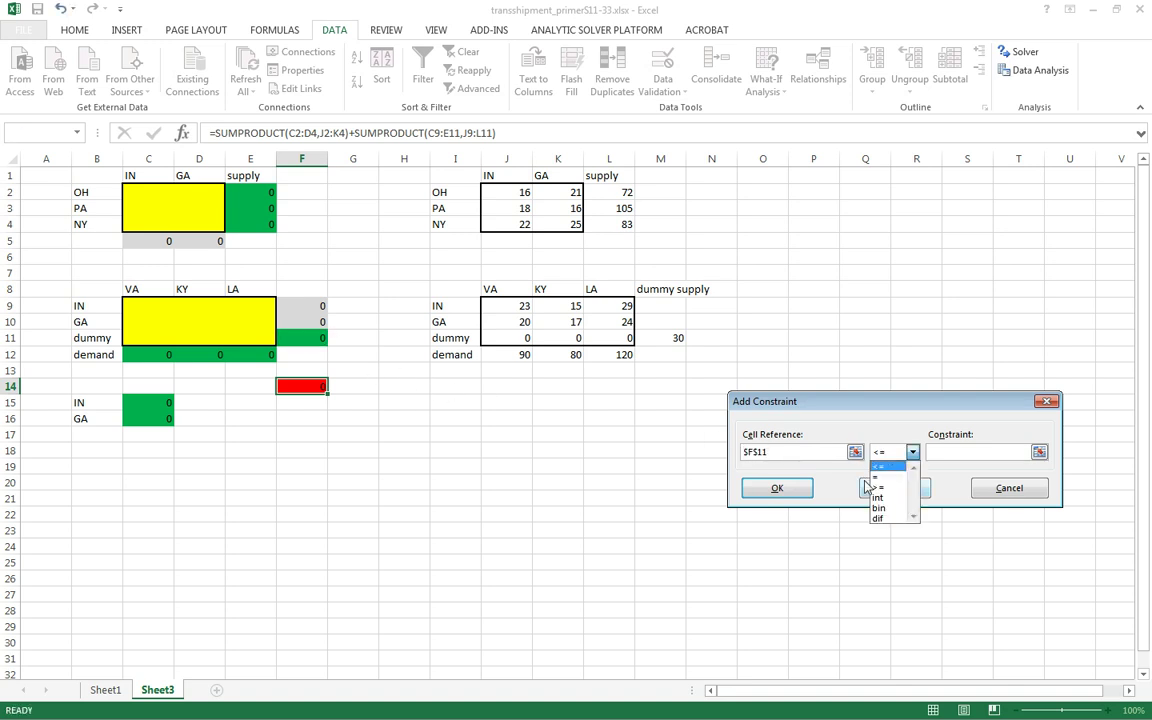
{"action": "left_click", "coordinate": [890, 478]}
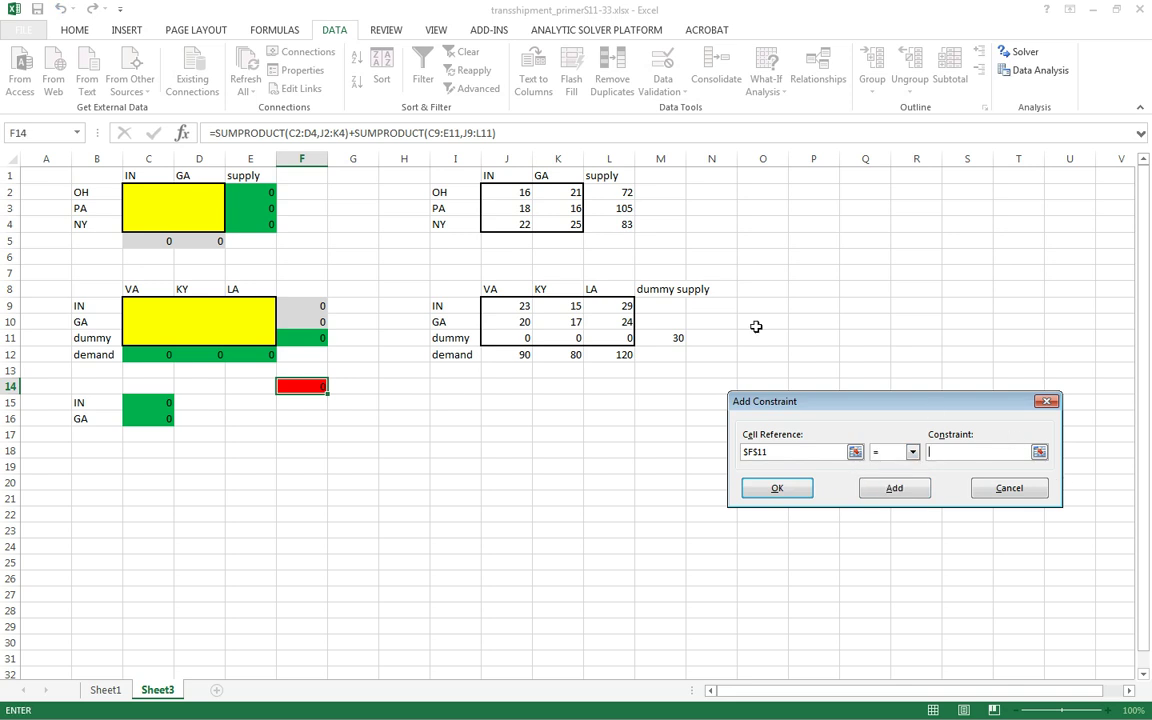
{"action": "left_click", "coordinate": [680, 337]}
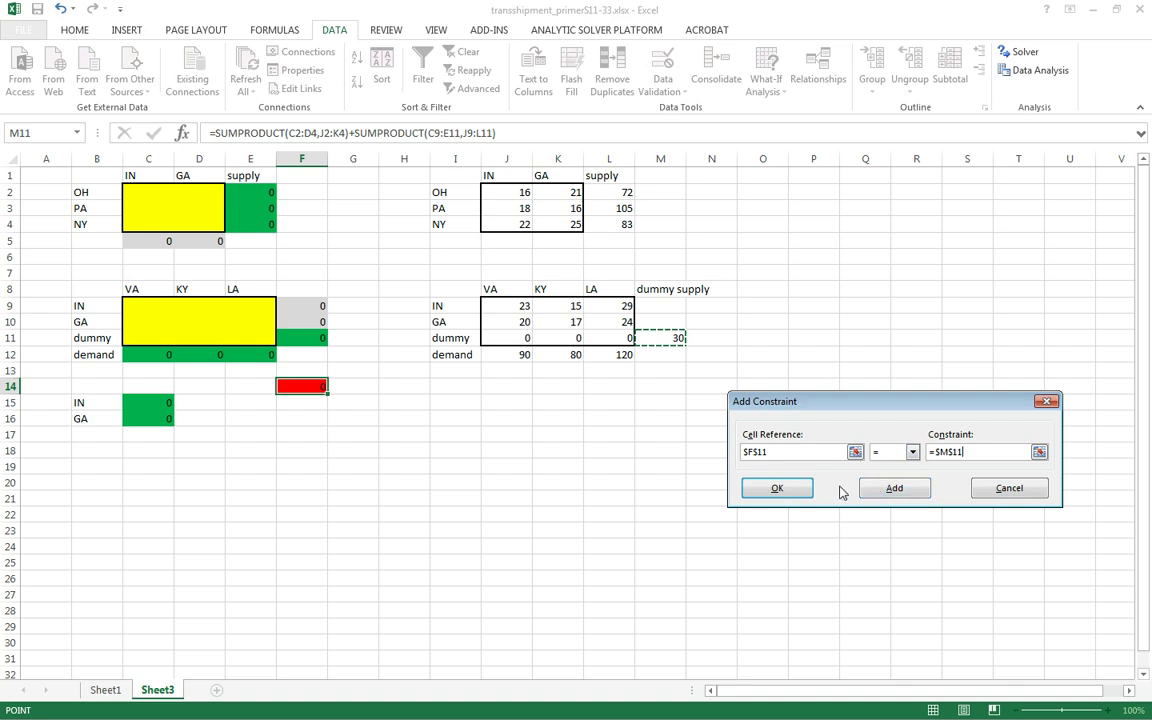
{"action": "left_click", "coordinate": [782, 493]}
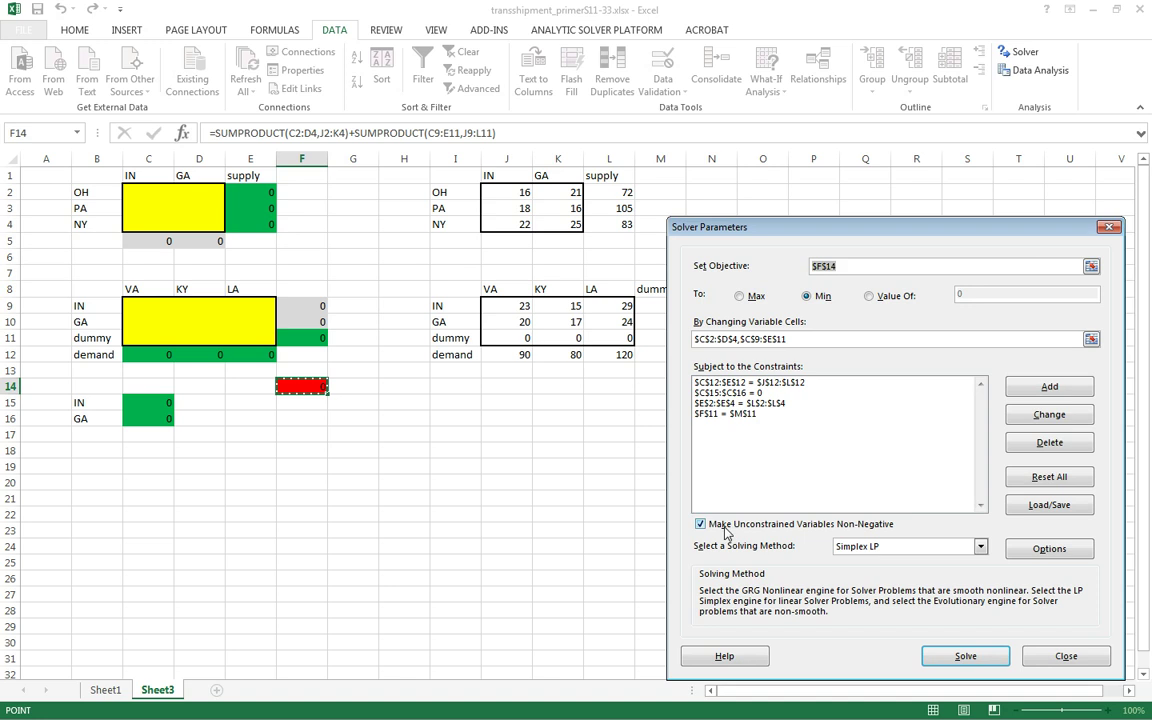
- Run Solver, keep the 10043 minimum-cost solution, and compare it with Sheet1's cost
{"action": "left_click", "coordinate": [966, 658]}
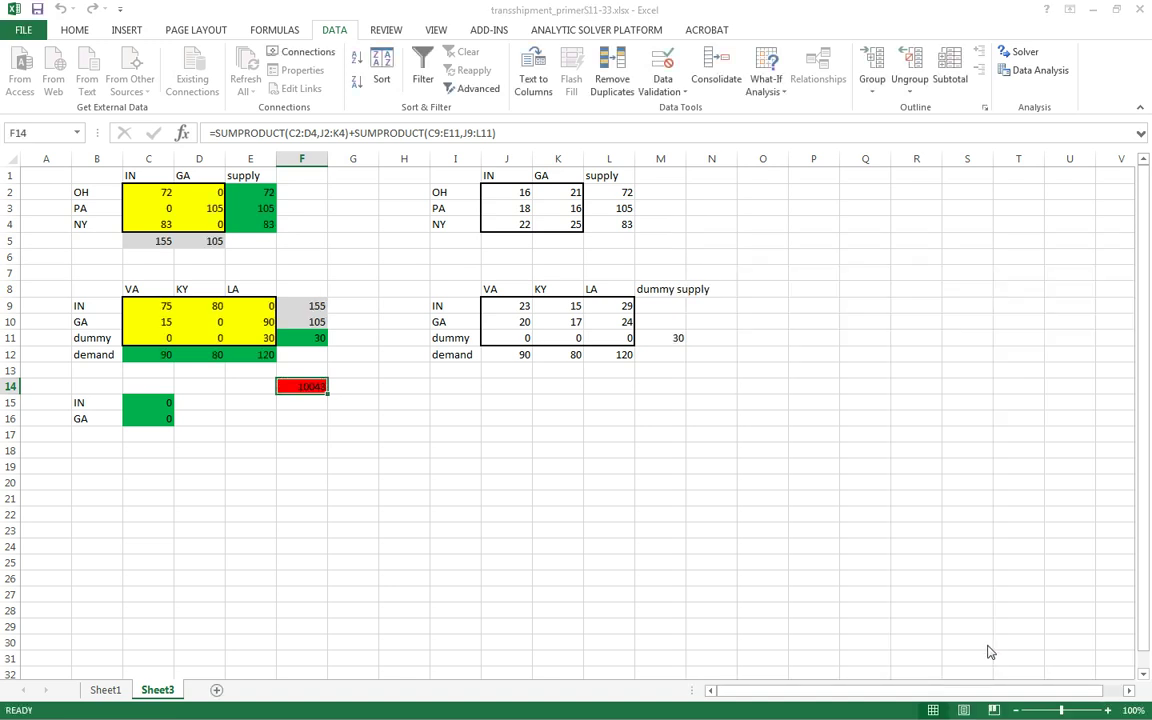
{"action": "left_click_drag", "start_coordinate": [50, 270], "coordinate": [964, 290]}
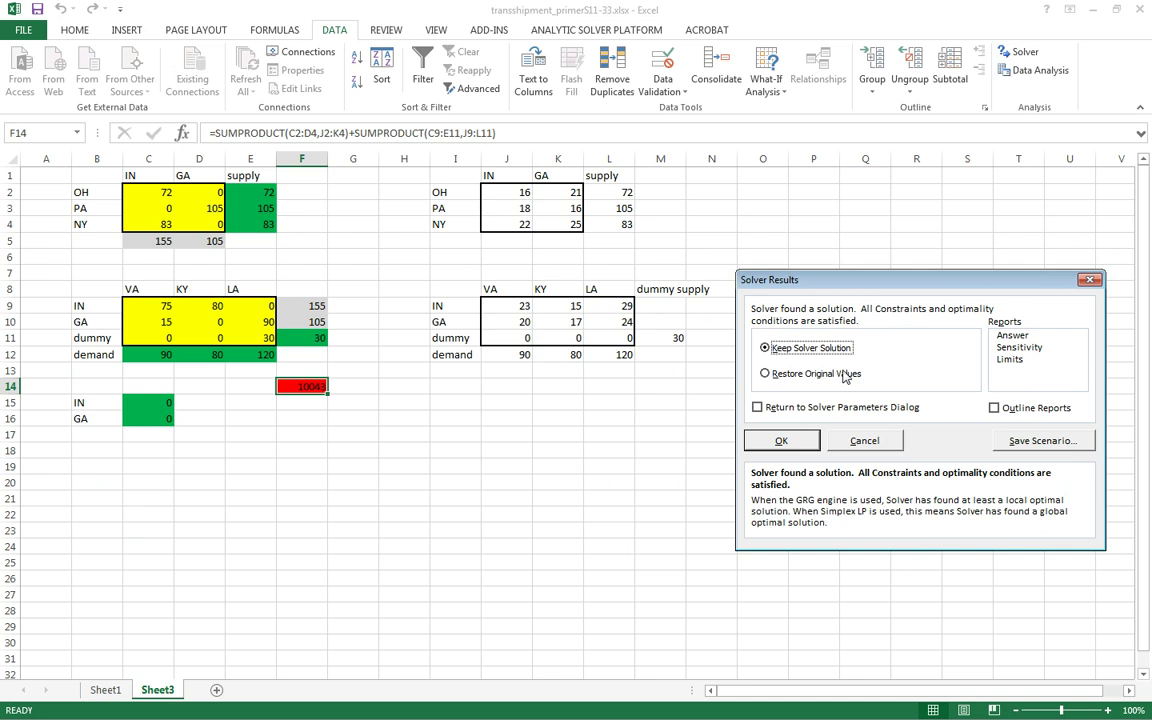
{"action": "left_click", "coordinate": [790, 441]}
{"action": "left_click", "coordinate": [105, 690]}
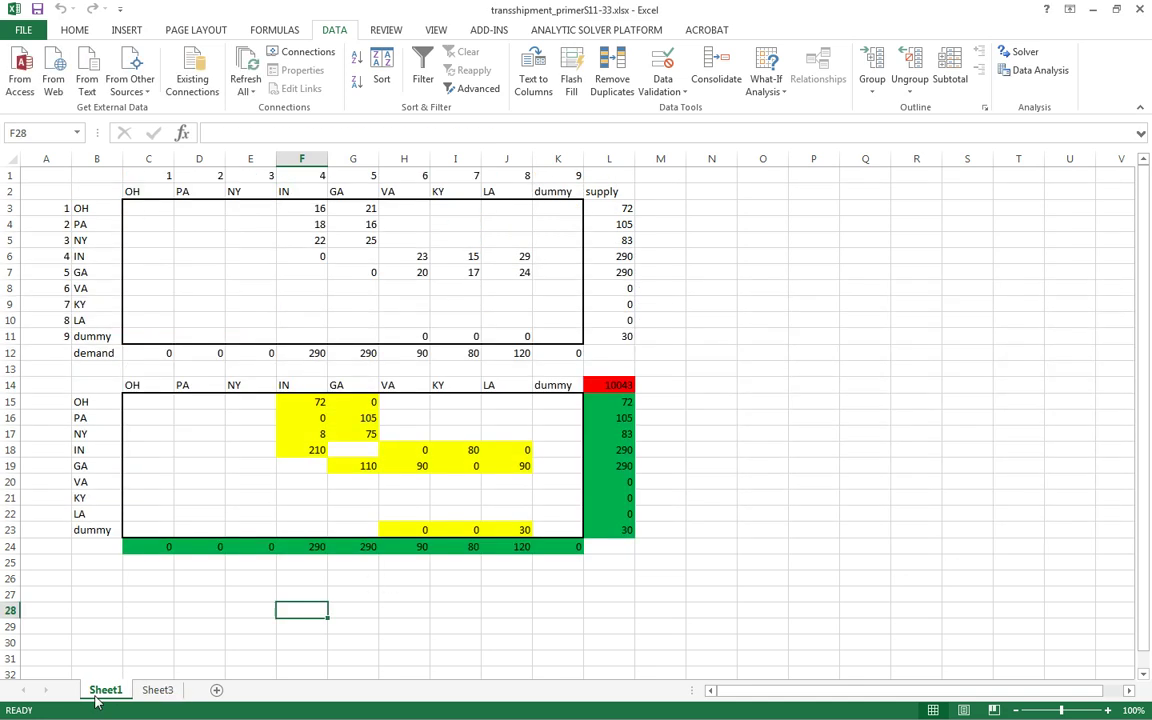
- Switch back and forth between Sheet3 and Sheet1 to compare the two models
{"action": "left_click", "coordinate": [154, 697]}
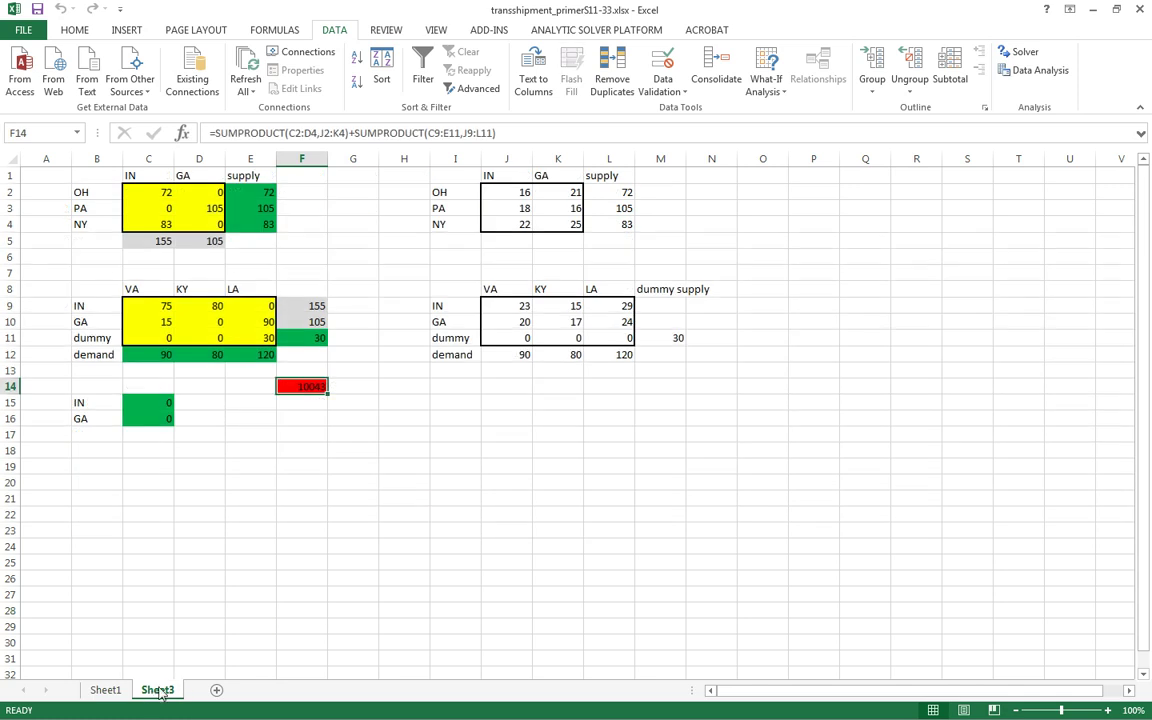
{"action": "left_click", "coordinate": [104, 694]}
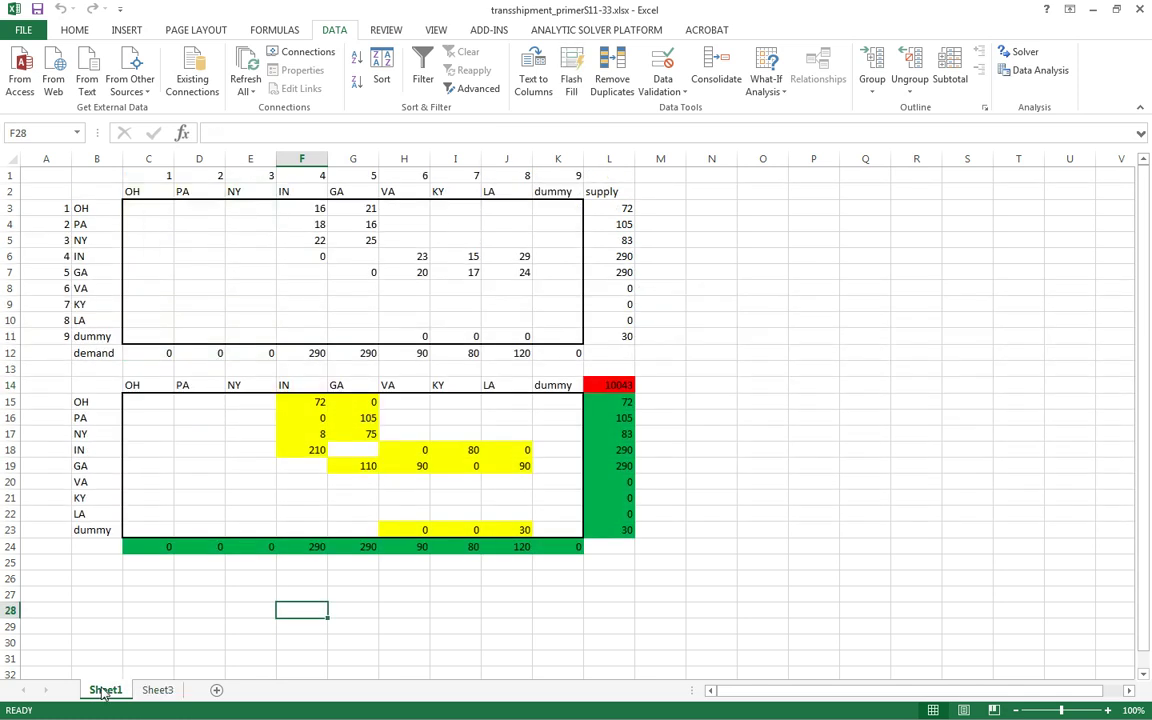
{"action": "left_click", "coordinate": [165, 694]}
{"action": "left_click", "coordinate": [113, 695]}
{"action": "left_click", "coordinate": [163, 693]}
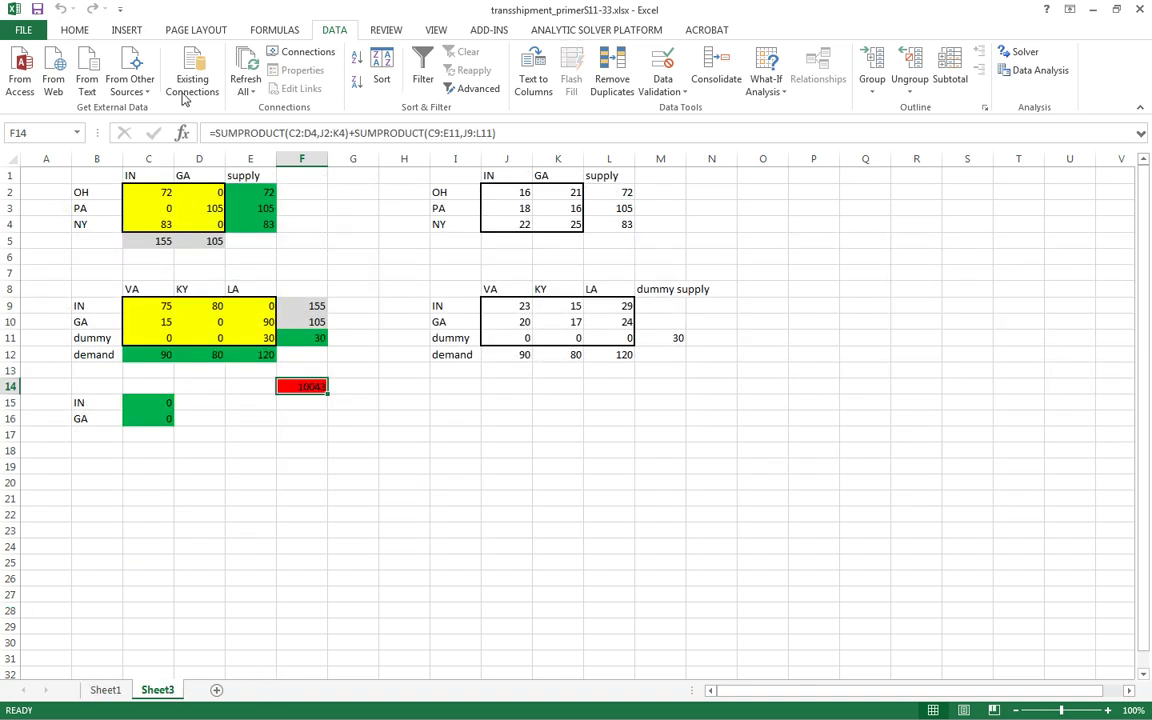
- Try NY shipments of 8 to IN and 75 to GA, then undo back to 83 to IN
{"action": "left_click", "coordinate": [153, 226]}
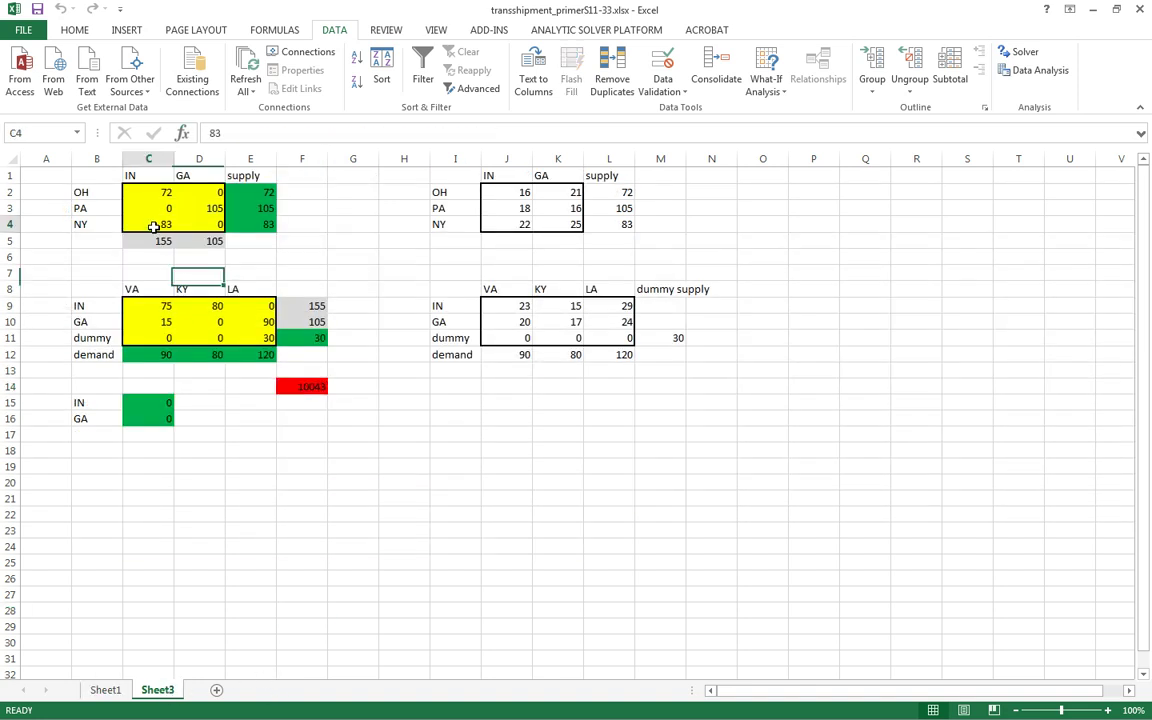
{"action": "type", "text": "8"}
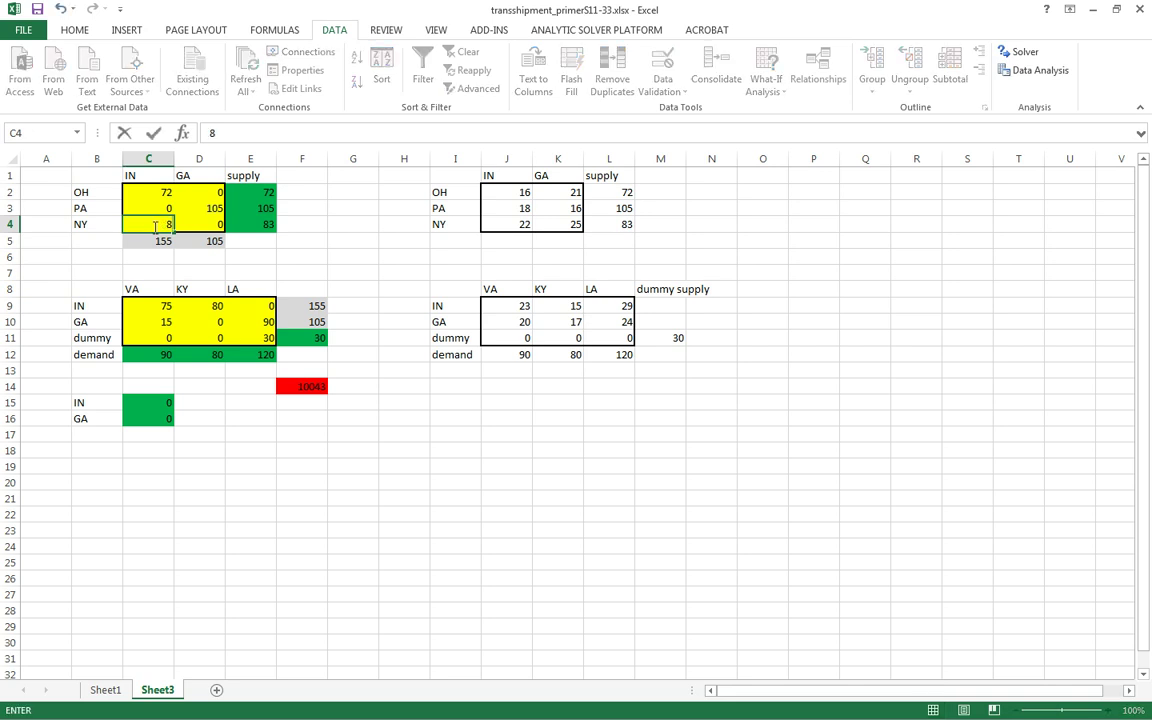
{"action": "key", "text": "Tab"}
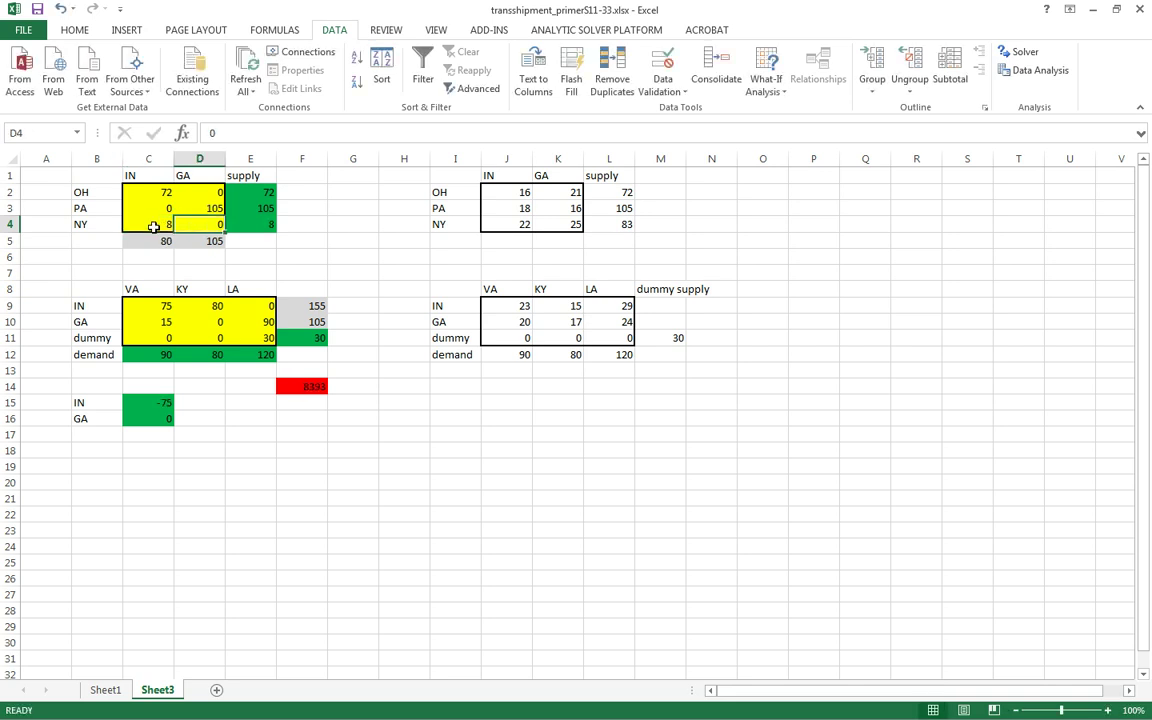
{"action": "type", "text": "75"}
{"action": "key", "text": "Return"}
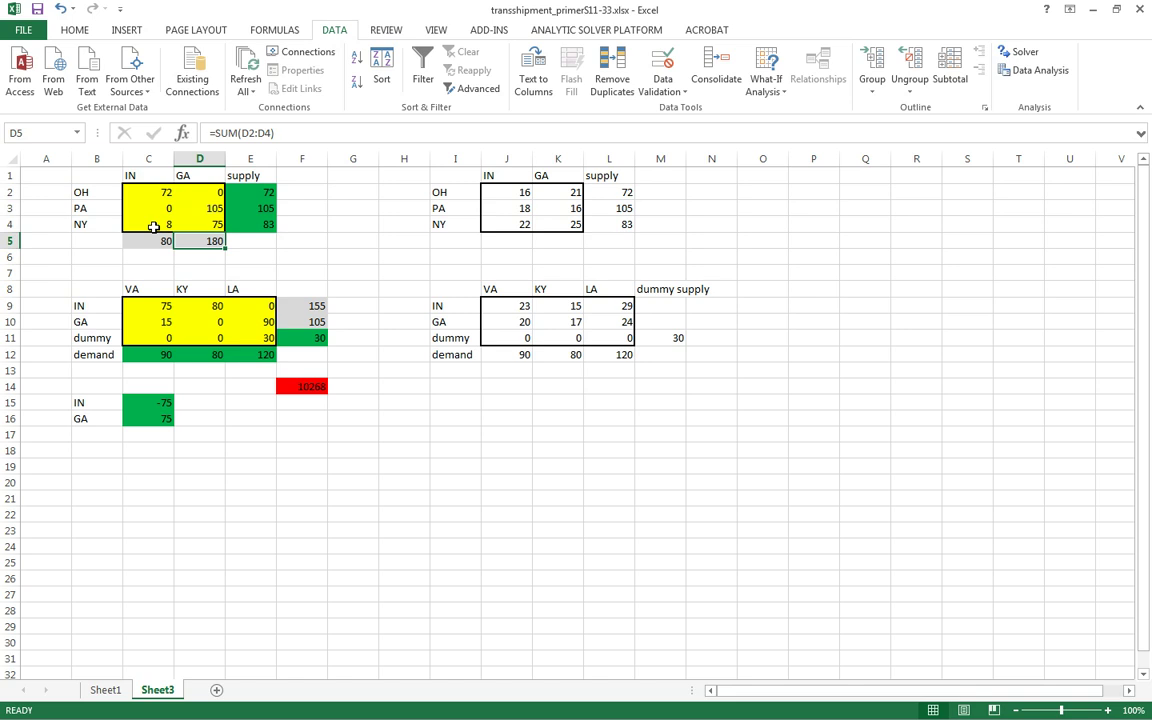
{"action": "key", "text": "Up"}
{"action": "key", "text": "Left"}
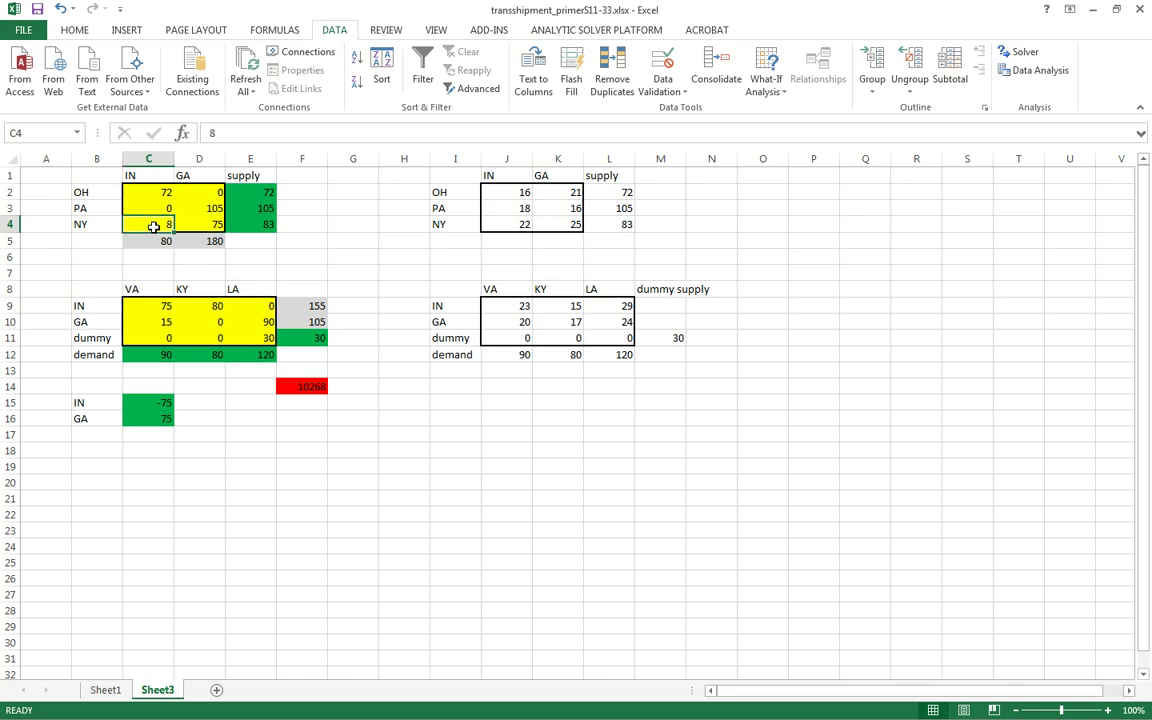
{"action": "key", "text": "ctrl+z"}
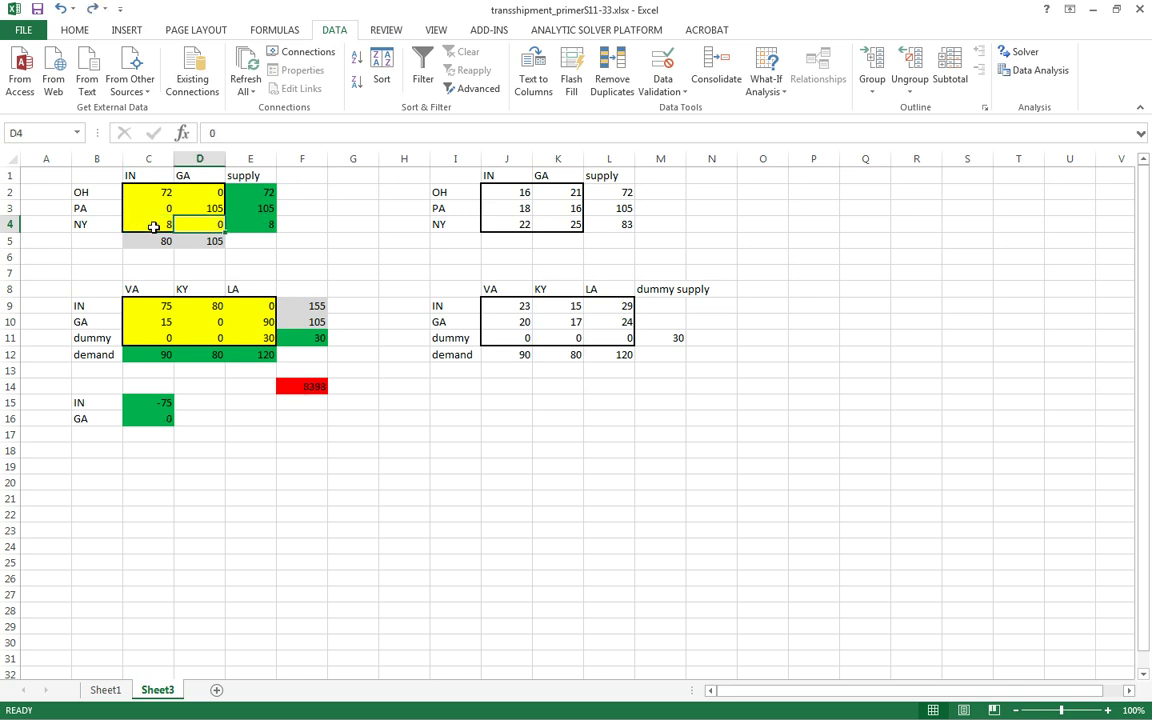
{"action": "key", "text": "ctrl+z"}
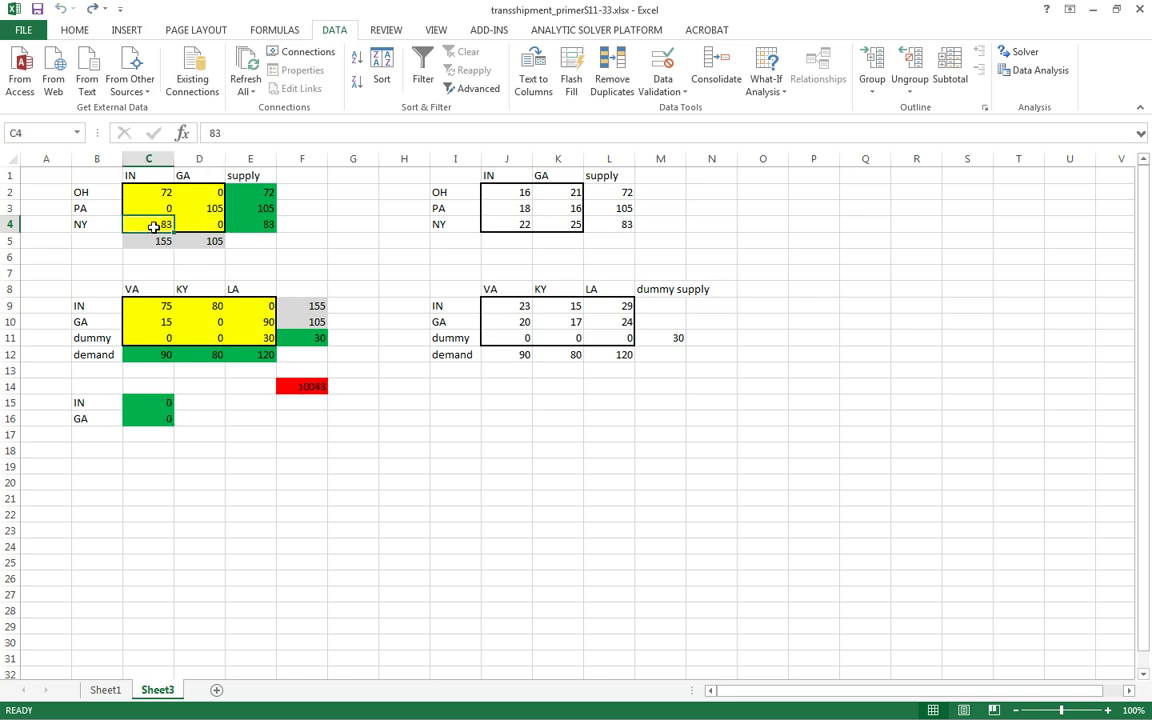
{"action": "left_click", "coordinate": [100, 690]}
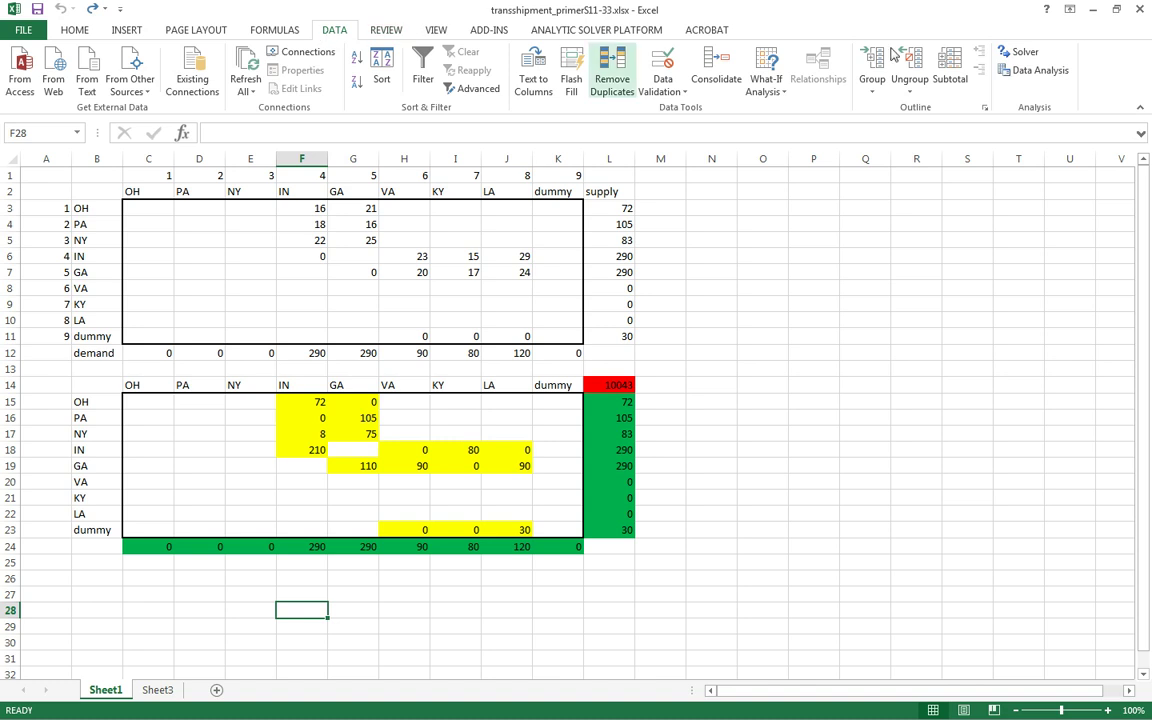
- Solve Sheet1 with Solver, keep its 10043-cost solution, and compare it against Sheet3
{"action": "left_click", "coordinate": [1008, 60]}
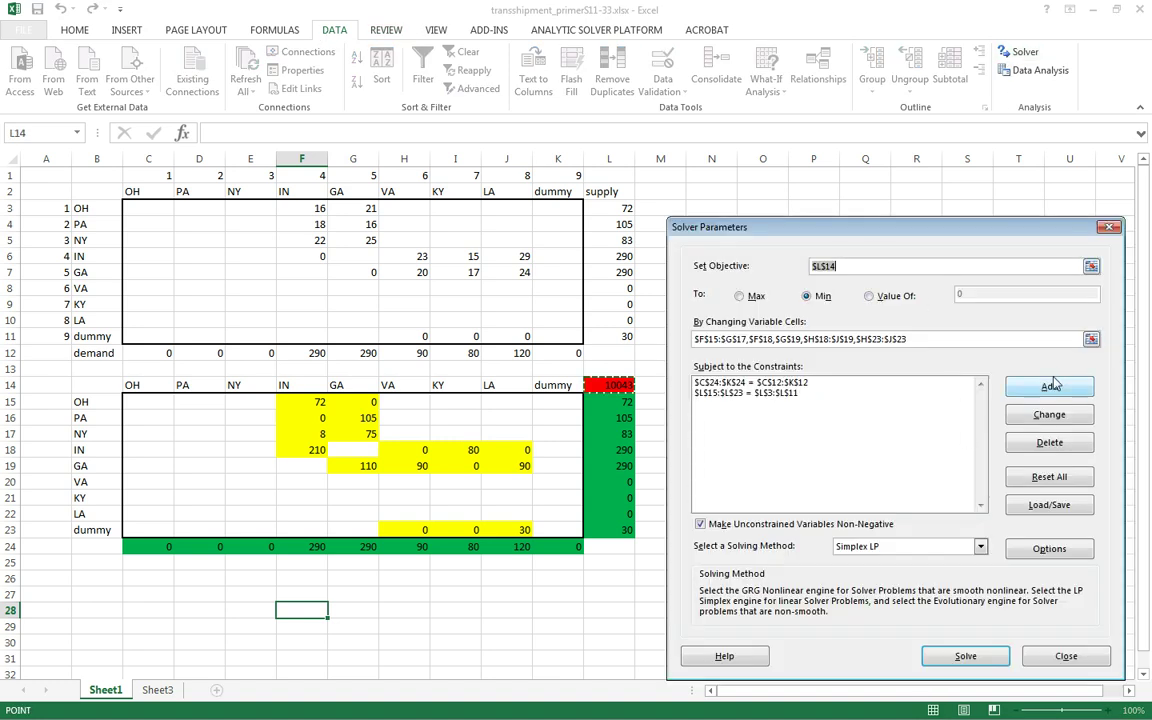
{"action": "left_click", "coordinate": [966, 657]}
{"action": "left_click_drag", "start_coordinate": [216, 229], "coordinate": [926, 226]}
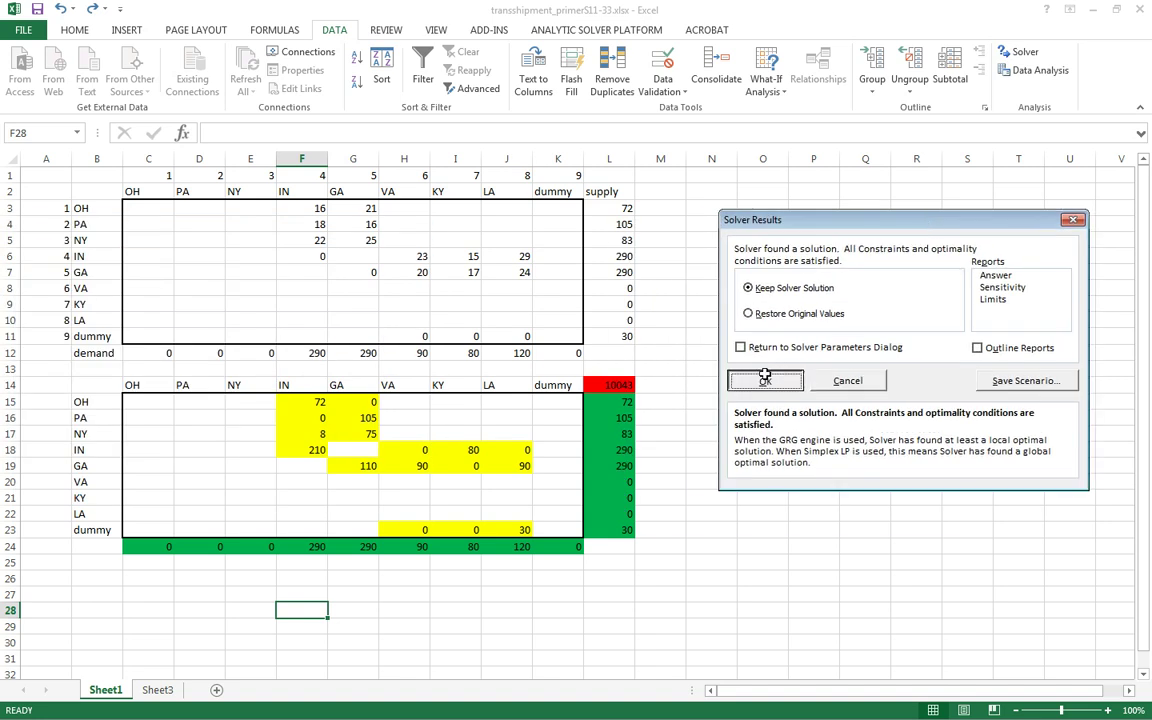
{"action": "key", "text": "Return"}
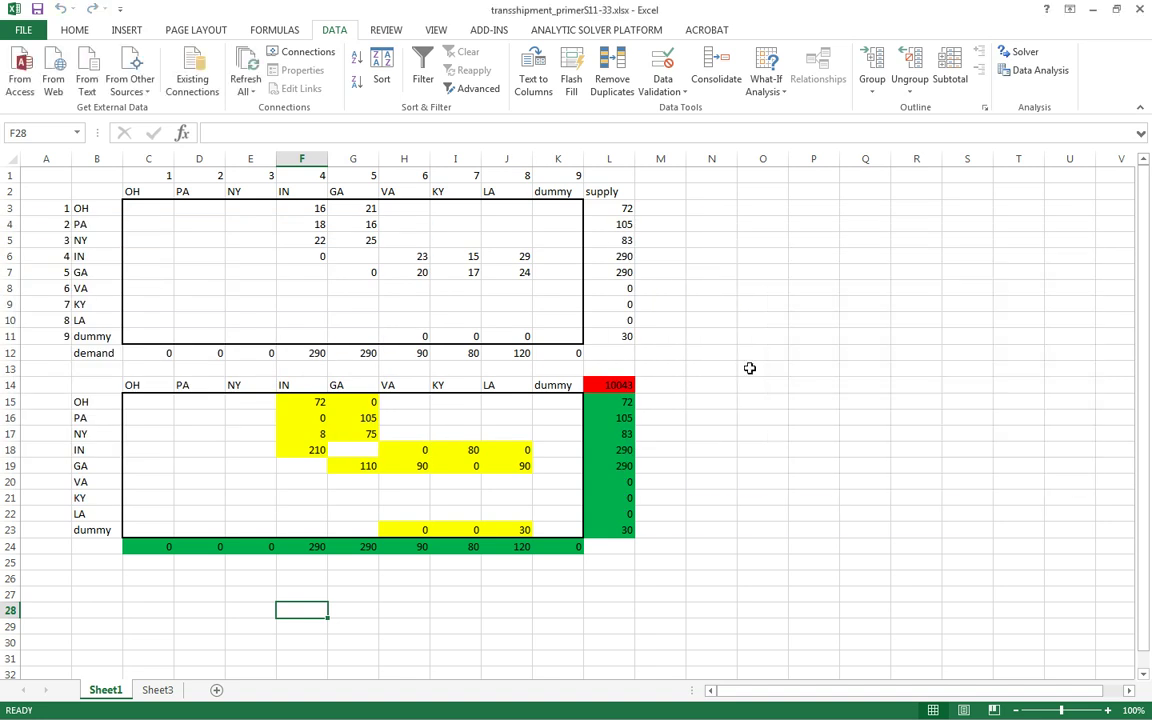
{"action": "left_click", "coordinate": [158, 690]}
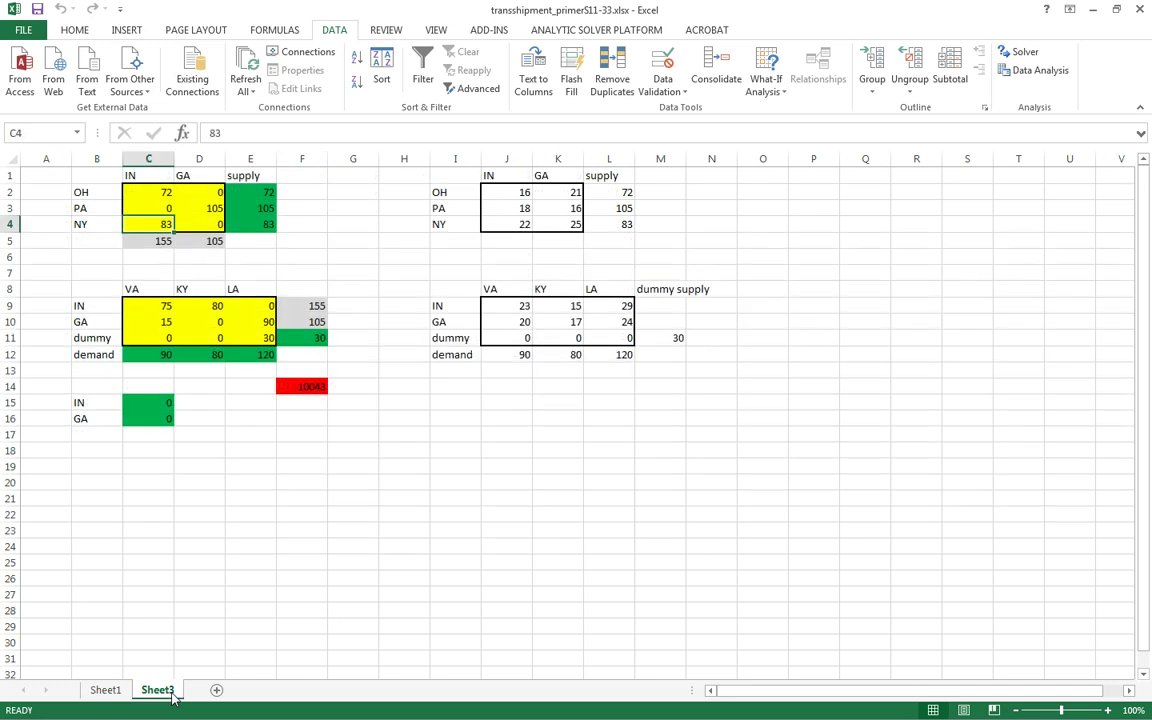
{"action": "left_click", "coordinate": [97, 690]}
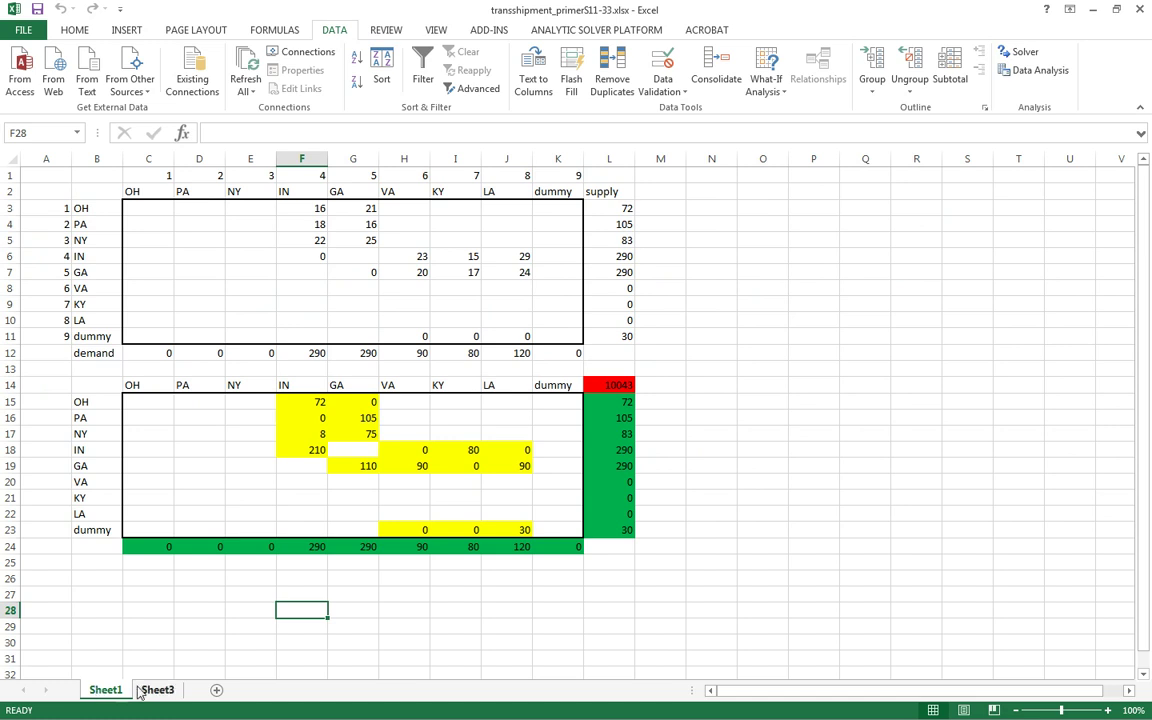
{"action": "left_click", "coordinate": [168, 691]}
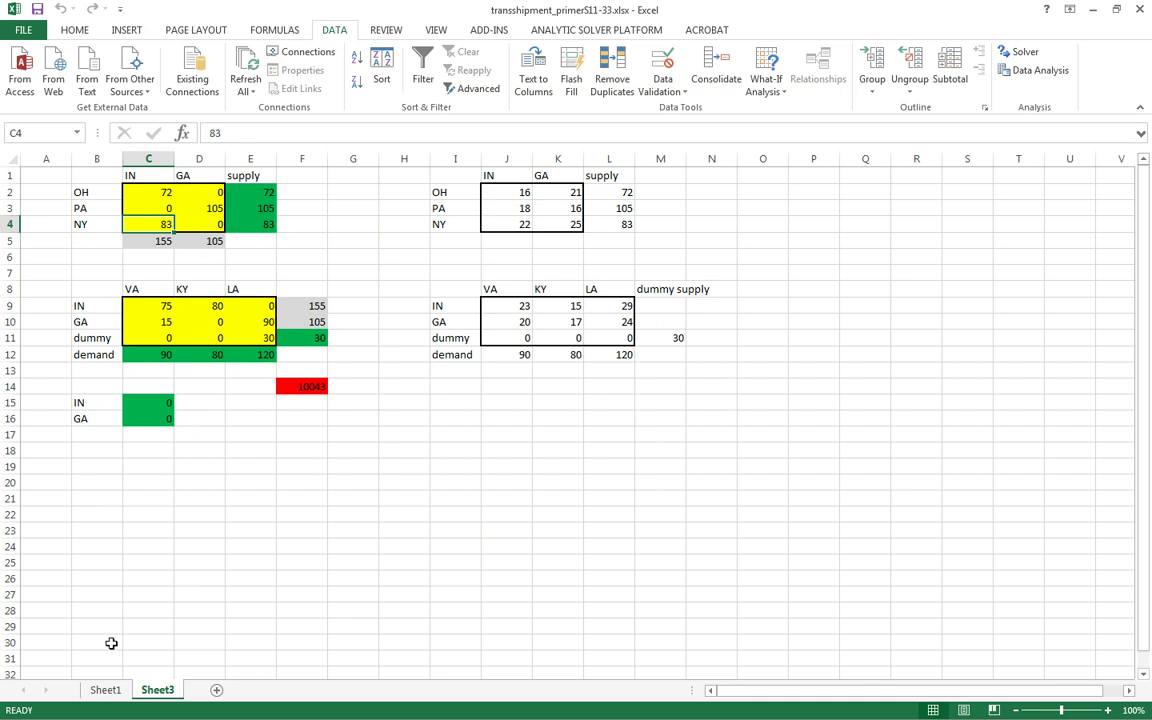
- Copy Sheet1's solved OH/PA/NY shipments F15:G17 into Sheet3 starting at cell C2
{"action": "left_click", "coordinate": [105, 690]}
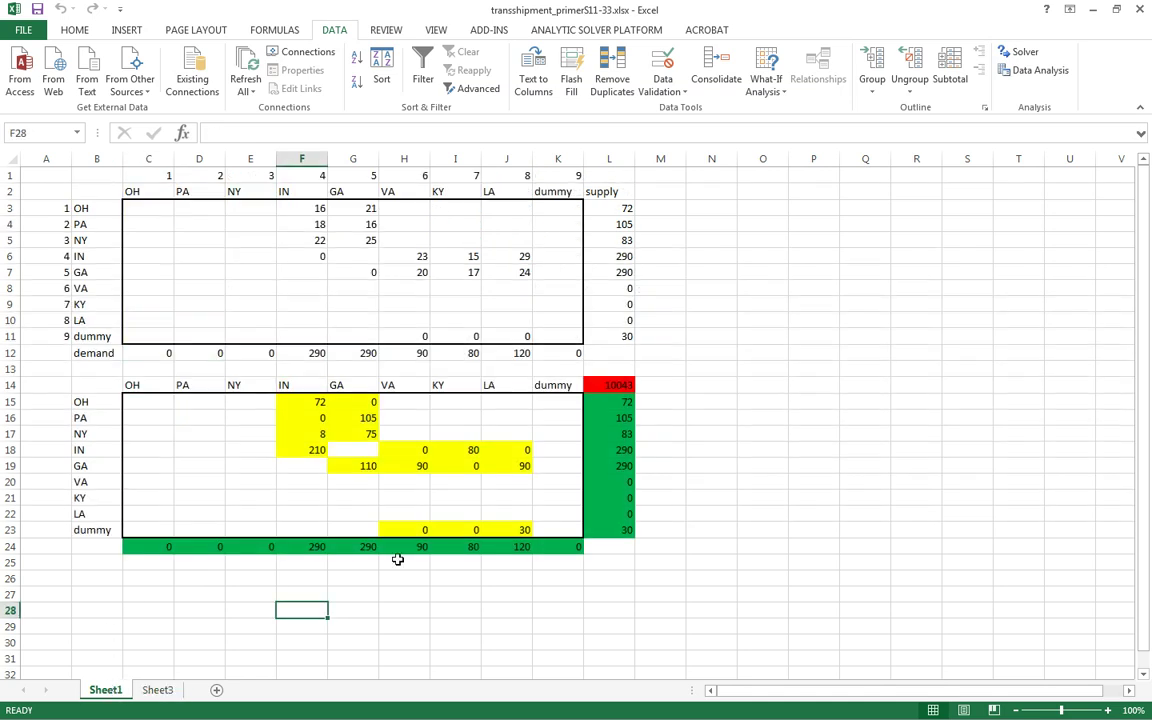
{"action": "left_click", "coordinate": [348, 433]}
{"action": "left_click_drag", "start_coordinate": [348, 433], "coordinate": [318, 409]}
{"action": "key", "text": "ctrl+c"}
{"action": "key", "text": "ctrl+q"}
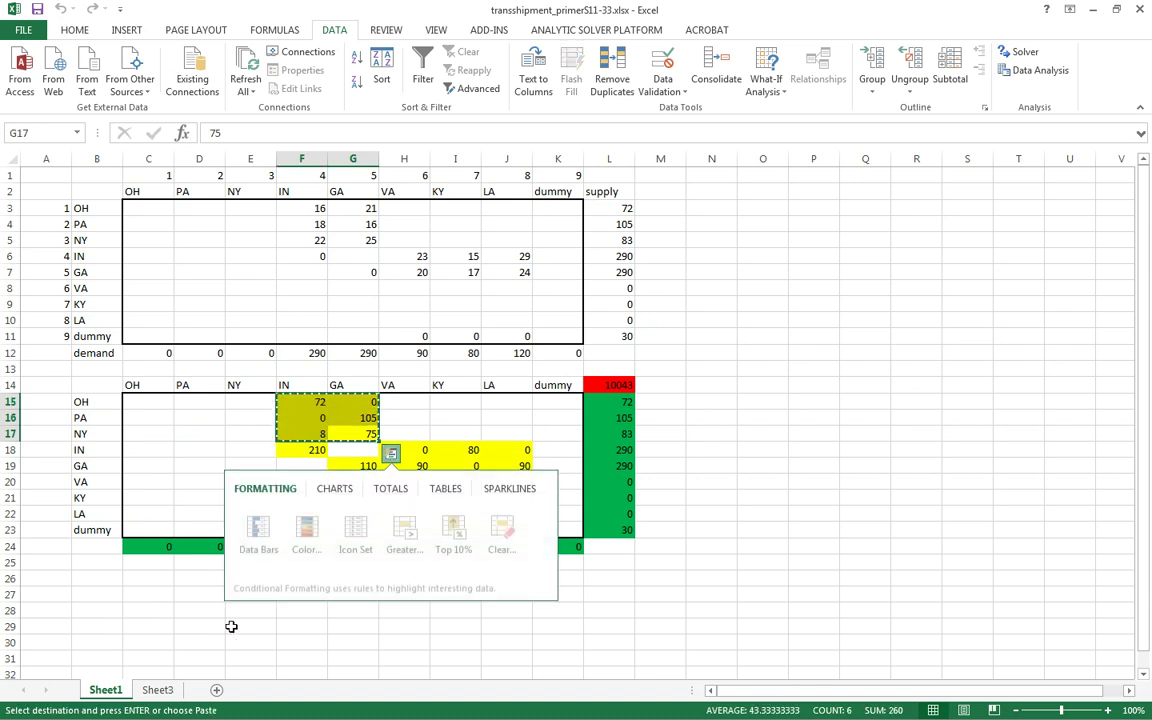
{"action": "left_click", "coordinate": [158, 689]}
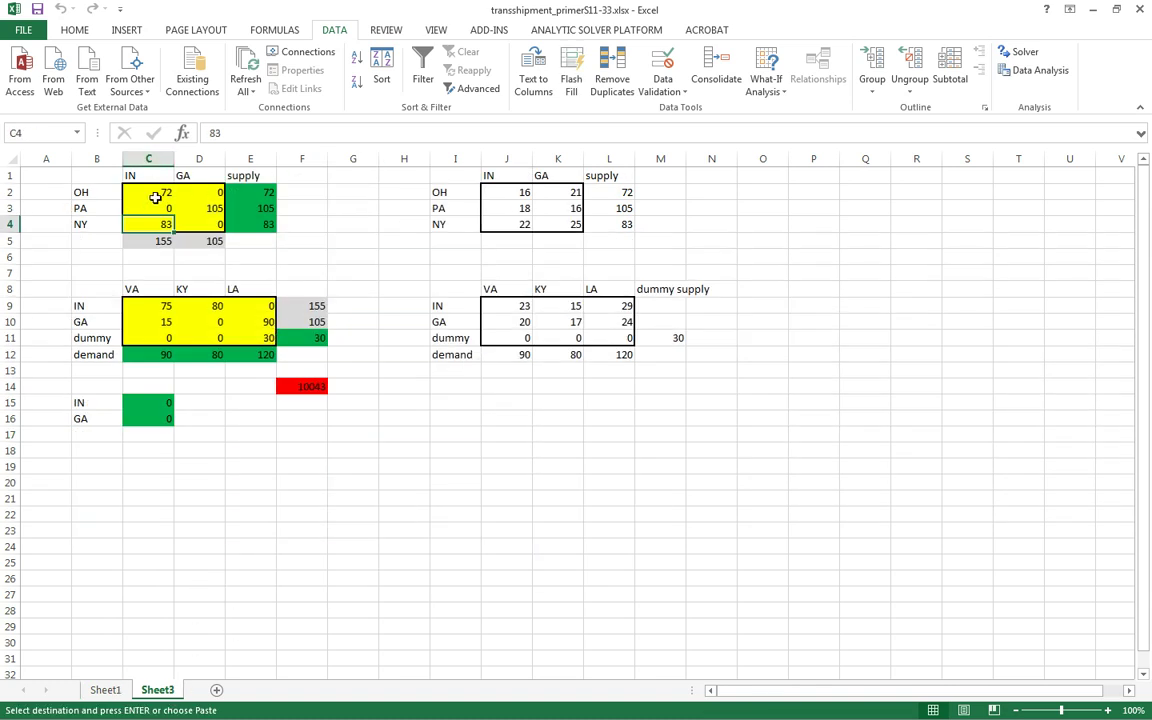
{"action": "left_click", "coordinate": [156, 195]}
{"action": "key", "text": "ctrl+c"}
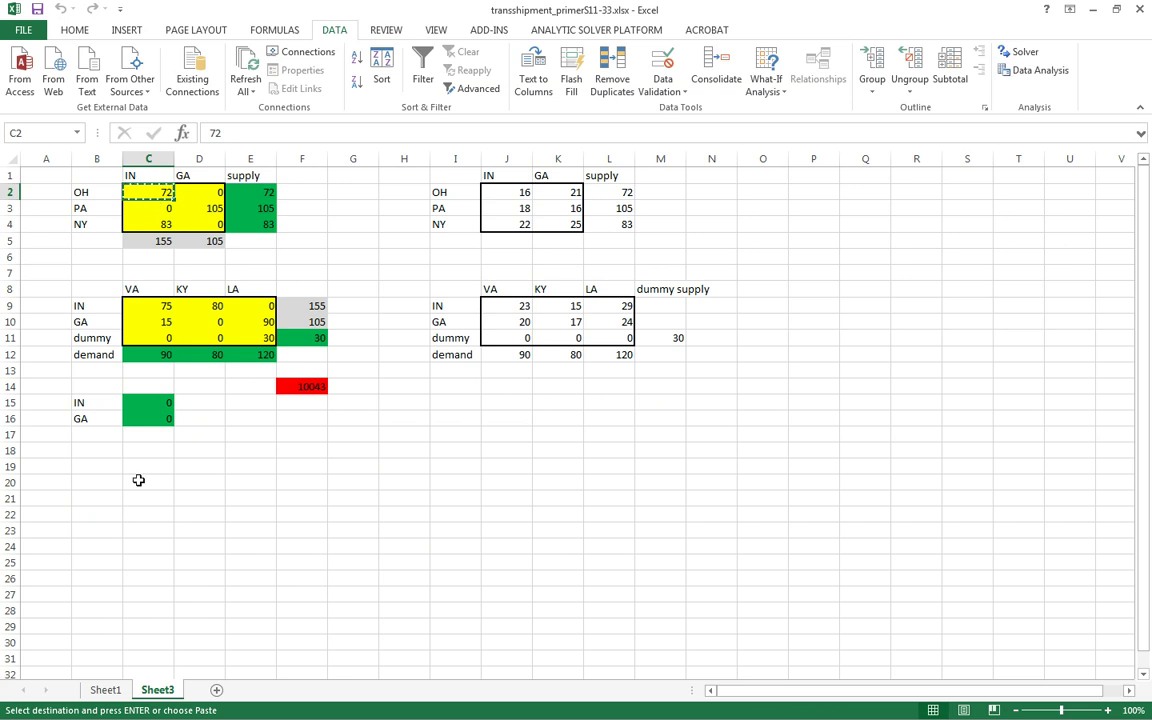
{"action": "left_click", "coordinate": [105, 690]}
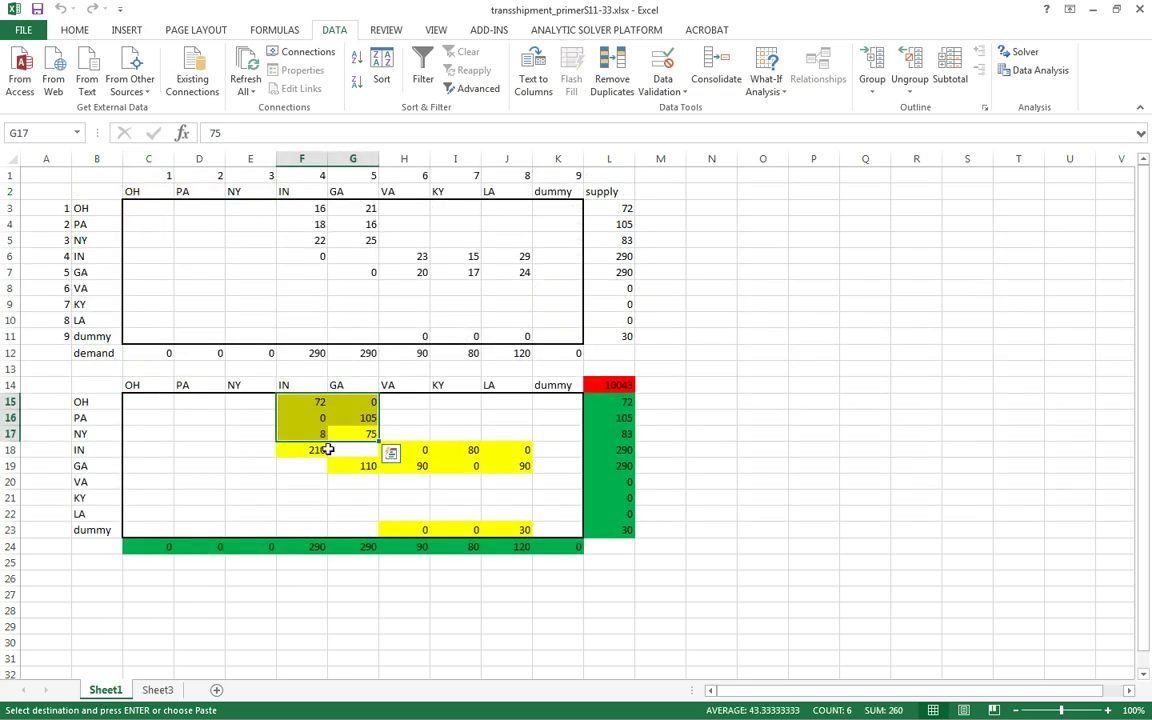
{"action": "left_click", "coordinate": [157, 690]}
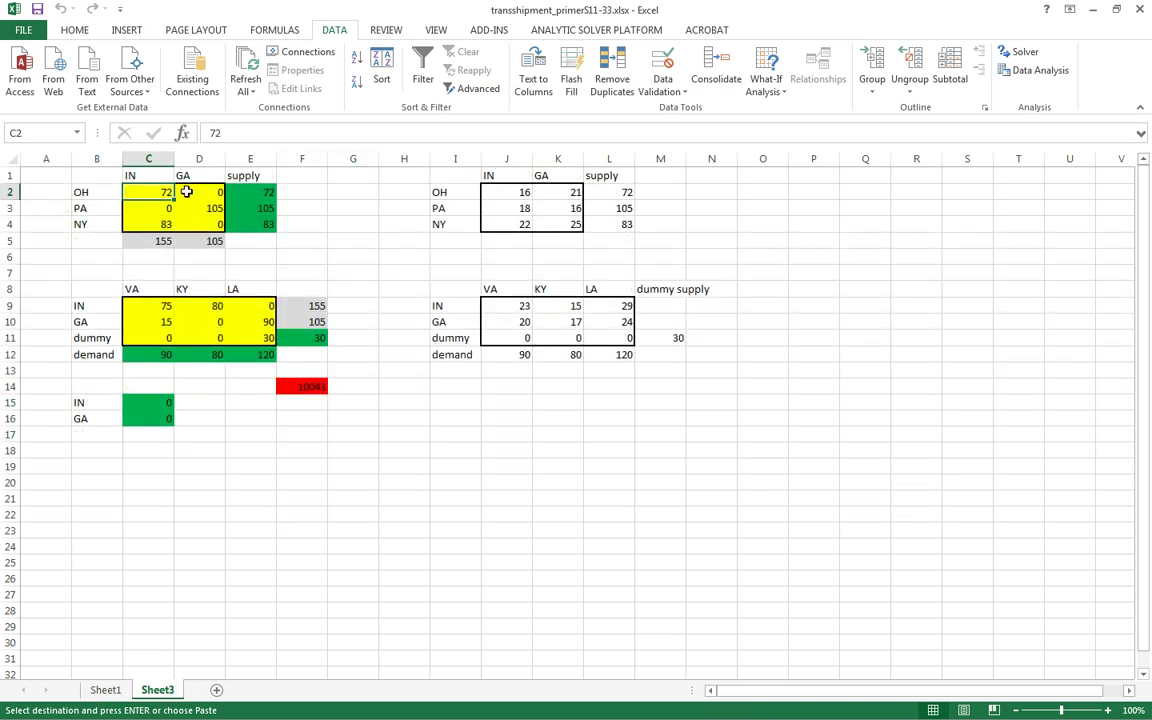
{"action": "key", "text": "ctrl+v"}
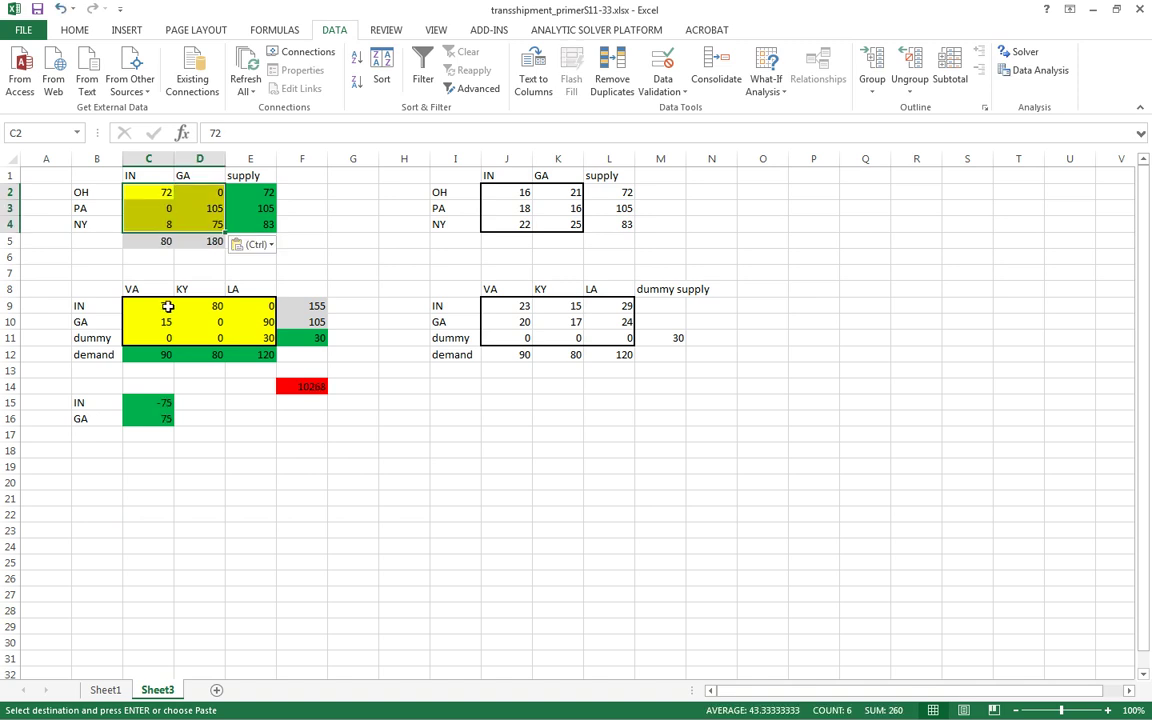
- Copy the IN and GA shipments H18:J19 from Sheet1 into Sheet3 at cell C9
{"action": "left_click", "coordinate": [105, 690]}
{"action": "left_click", "coordinate": [415, 451]}
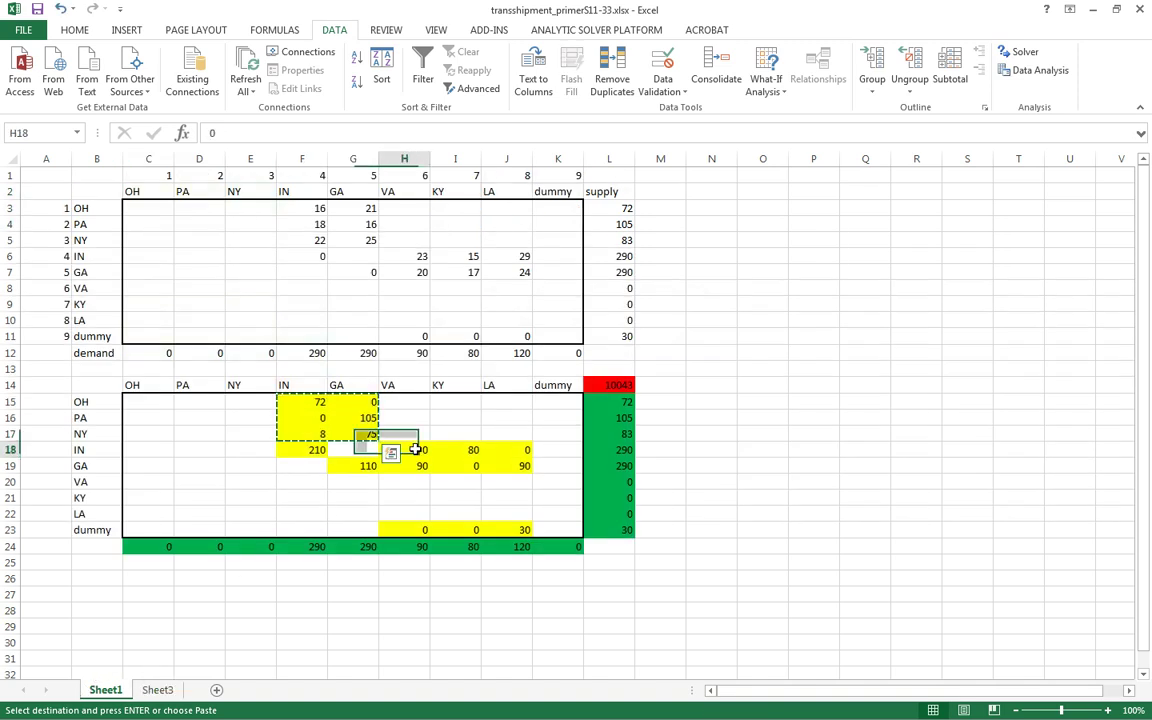
{"action": "left_click_drag", "start_coordinate": [415, 451], "coordinate": [501, 462]}
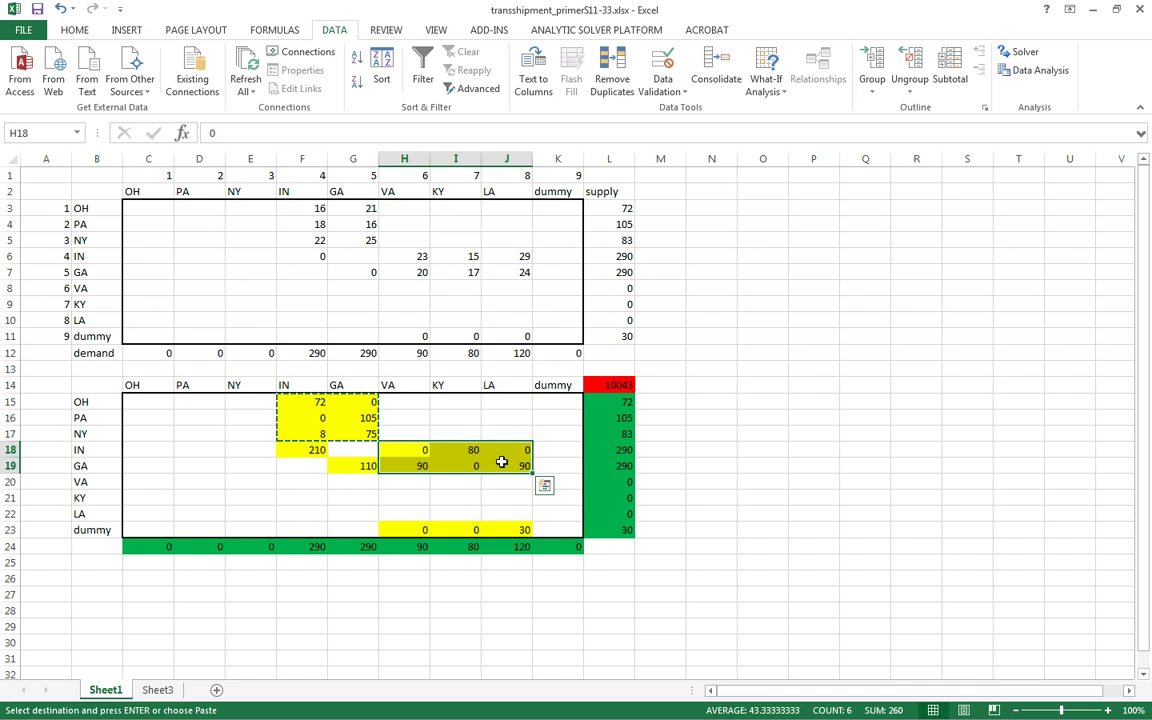
{"action": "left_click", "coordinate": [157, 690]}
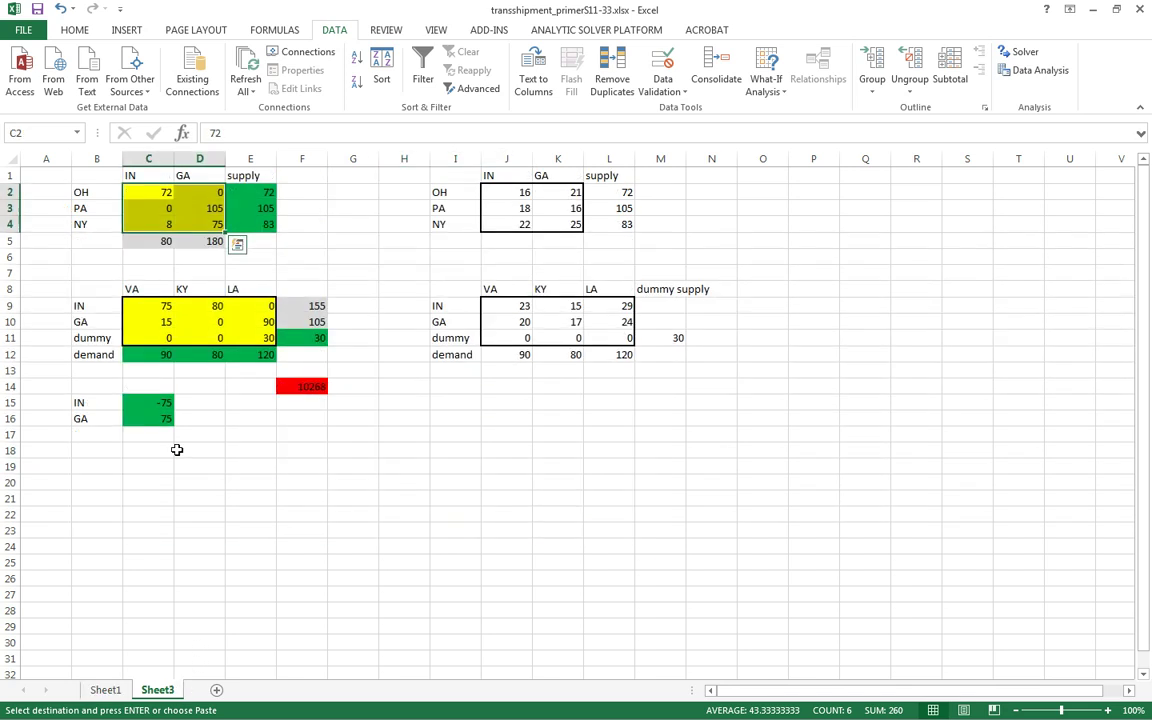
{"action": "left_click", "coordinate": [152, 305]}
{"action": "key", "text": "ctrl+v"}
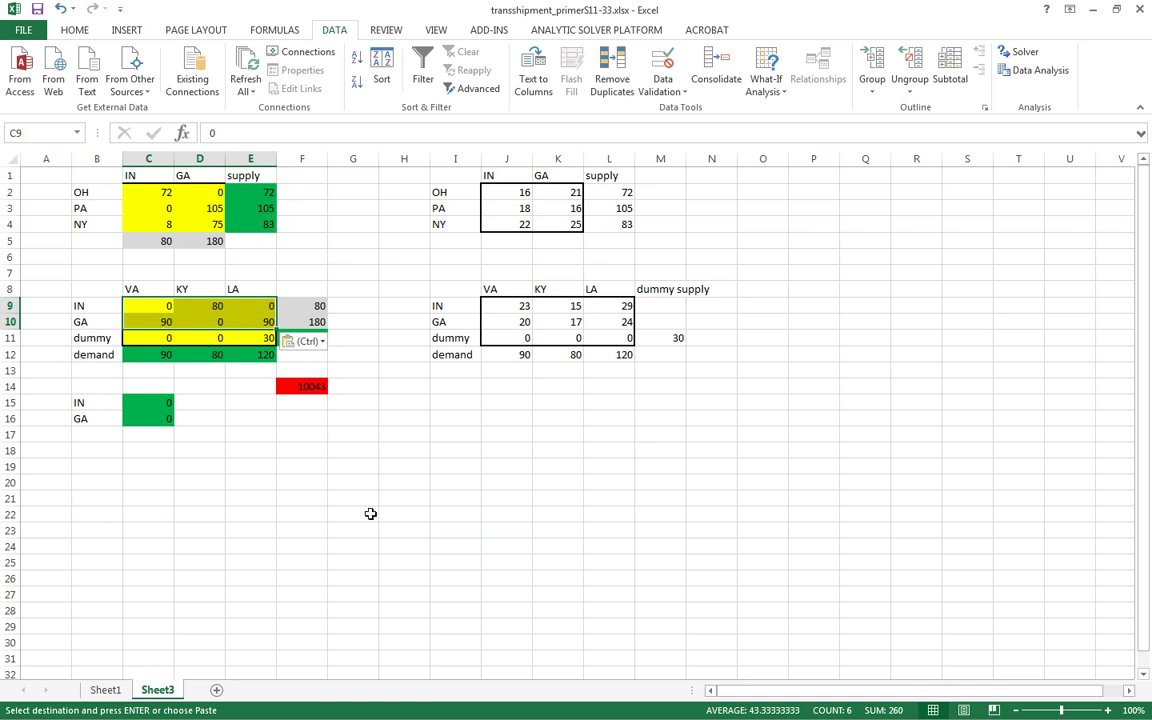
{"action": "left_click", "coordinate": [450, 496]}
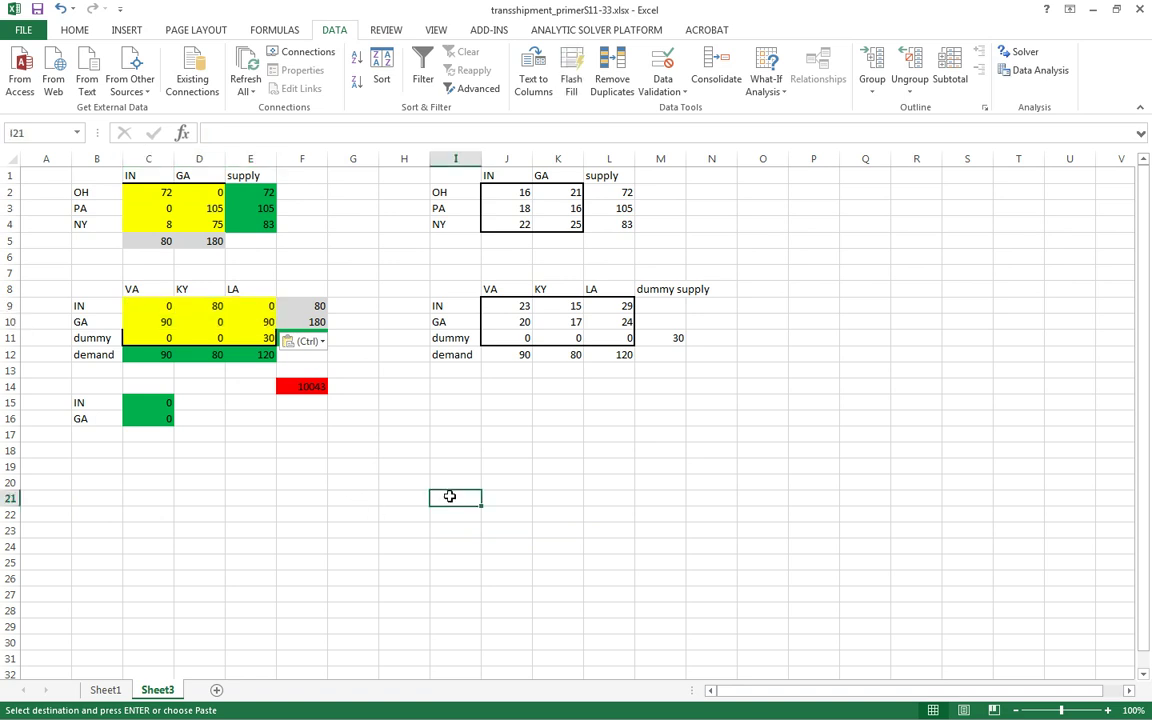